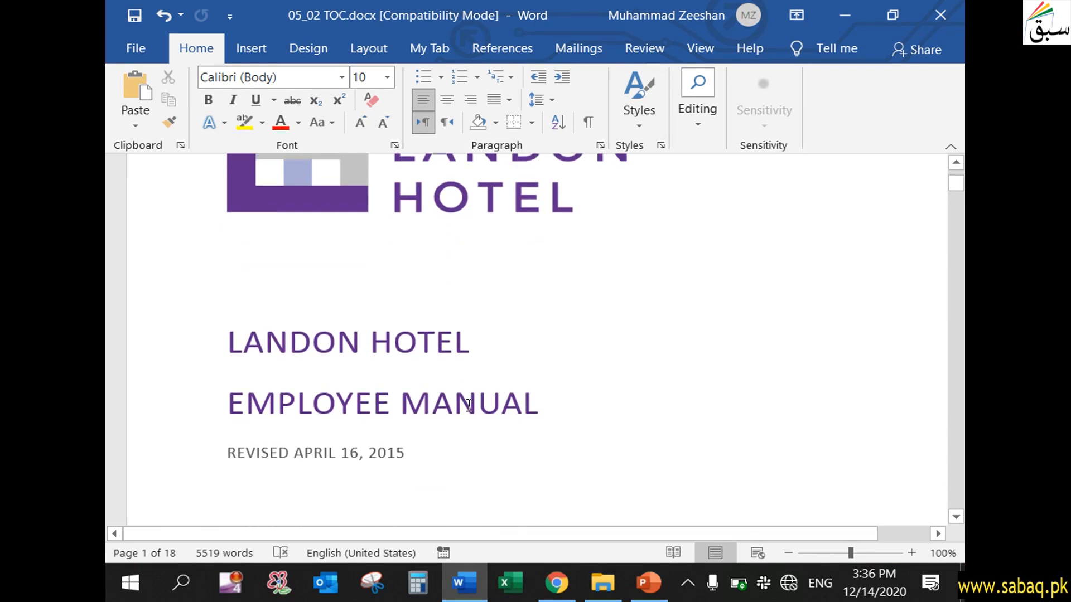
Step: Look through the employee manual's pages from the cover to Section 4: Standards of Conduct
scroll(467, 417, down, 3)
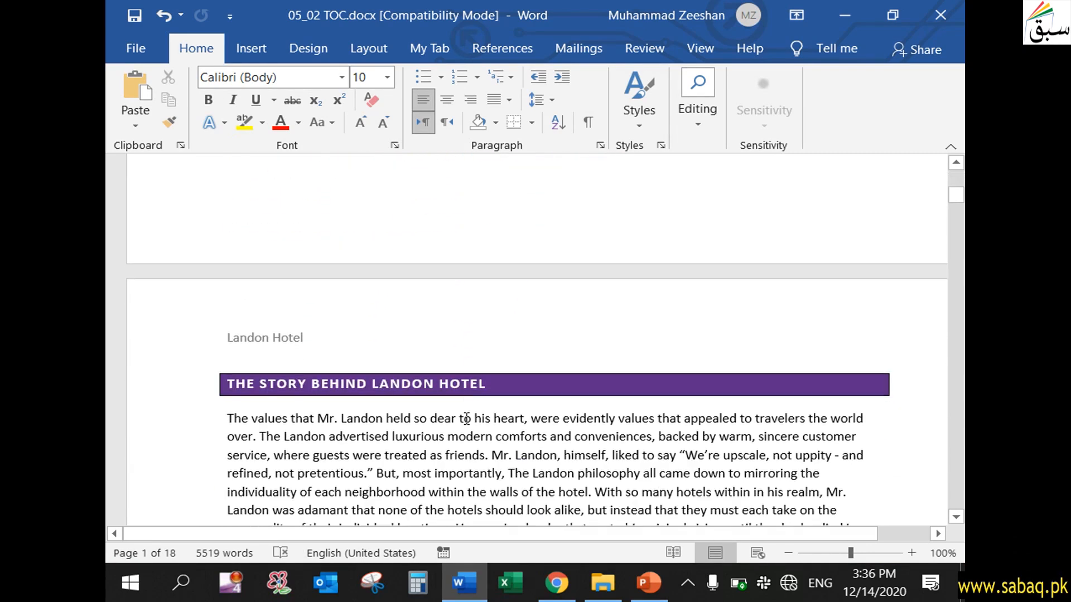
scroll(466, 418, up, 4)
scroll(511, 411, down, 7)
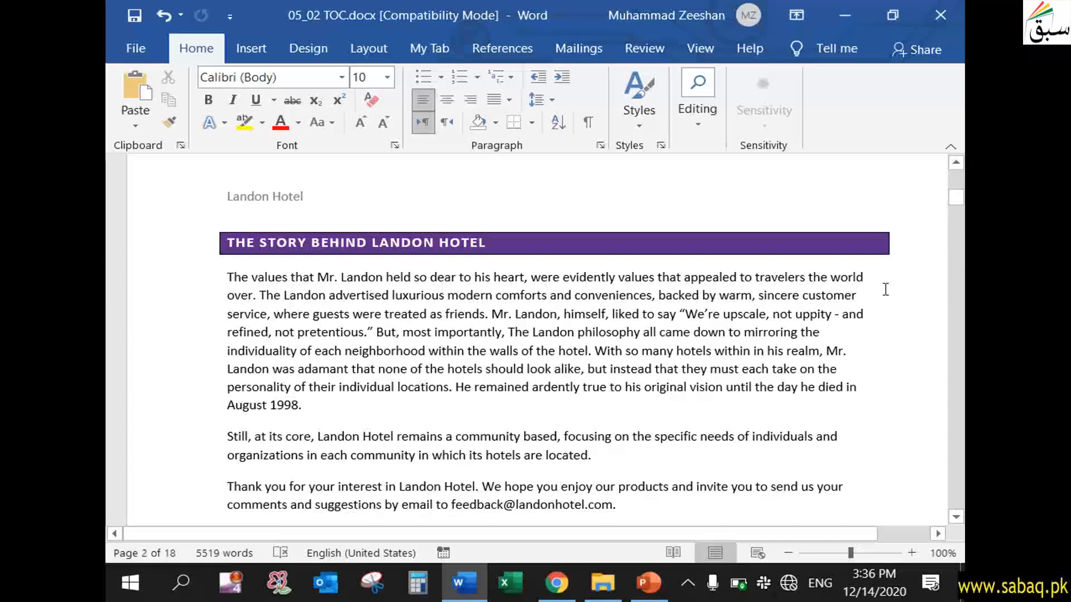
scroll(817, 438, down, 7)
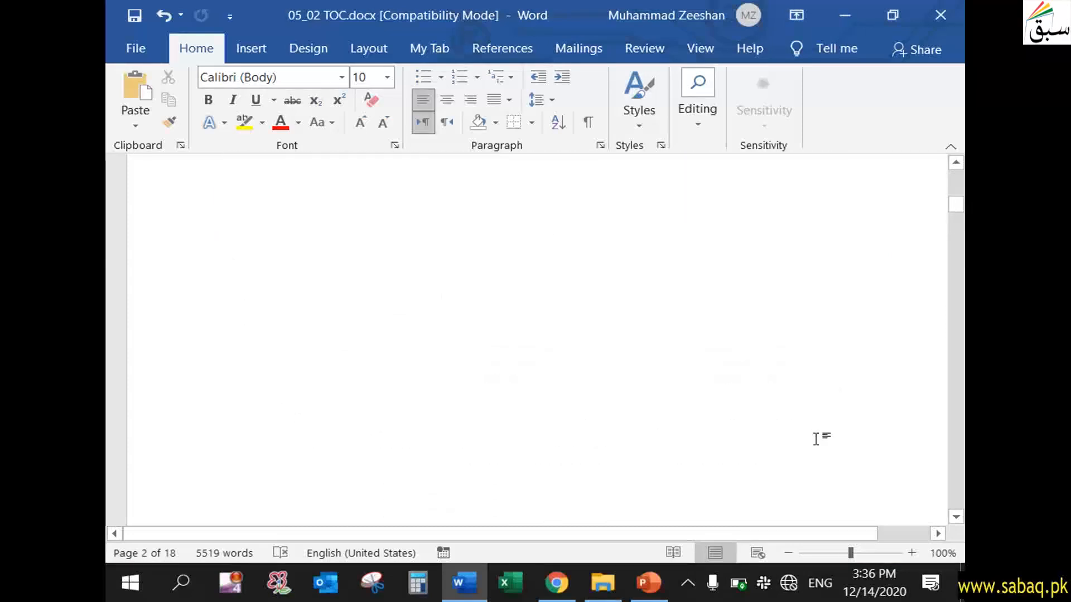
scroll(815, 439, down, 5)
scroll(815, 439, down, 4)
scroll(813, 442, down, 4)
scroll(812, 444, down, 5)
drag(957, 234, 960, 372)
scroll(792, 402, down, 6)
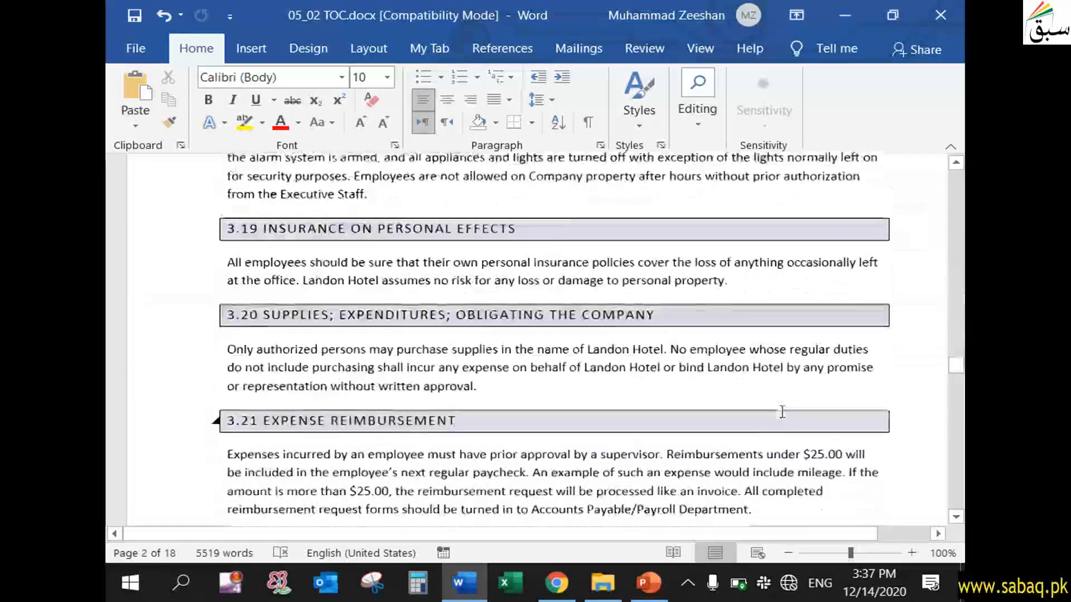
scroll(352, 440, down, 4)
scroll(359, 443, up, 2)
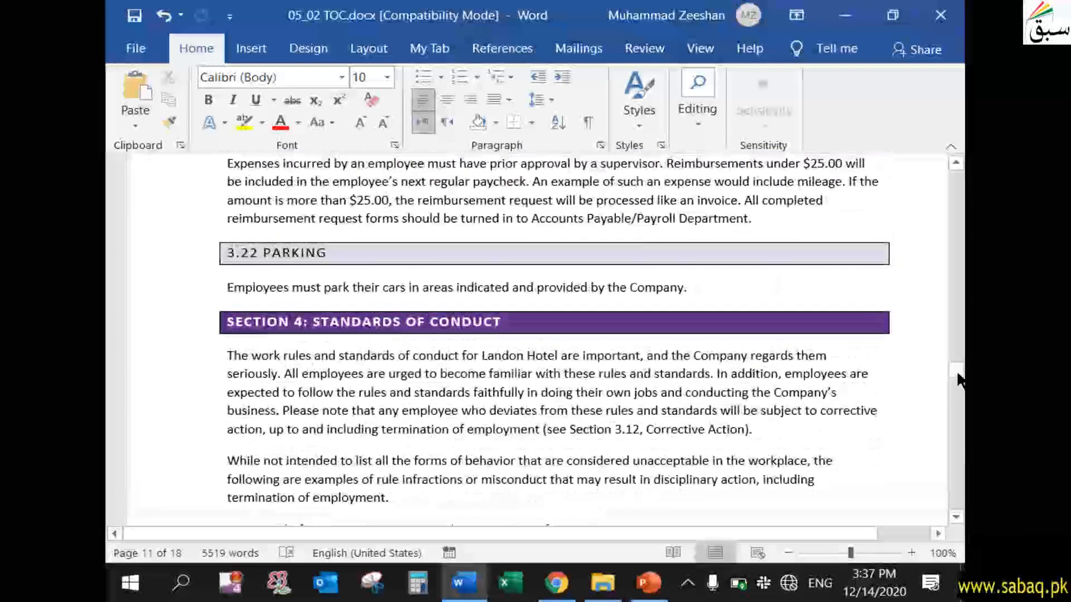
drag(961, 379, 960, 384)
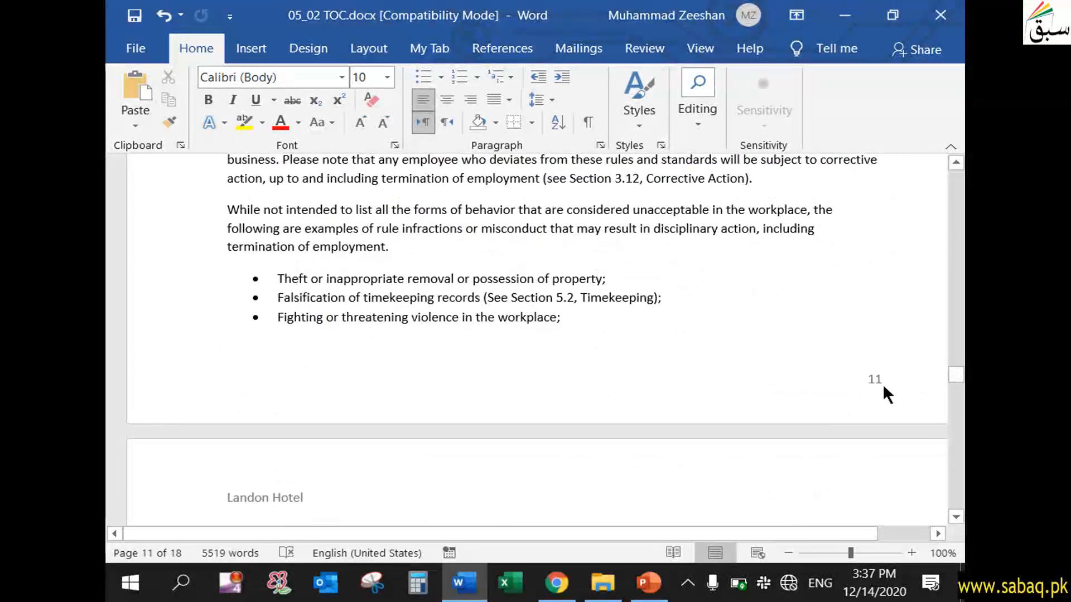
Step: Return to the cover page and examine the first three pages, down to the [TOC] placeholder
drag(956, 376, 956, 172)
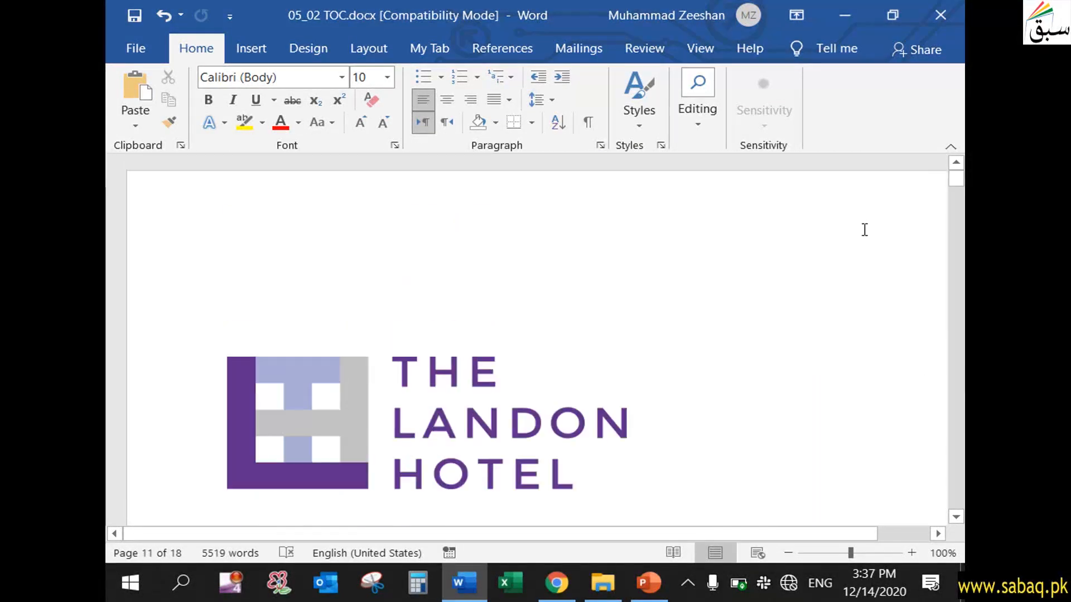
scroll(691, 402, down, 8)
scroll(689, 401, down, 20)
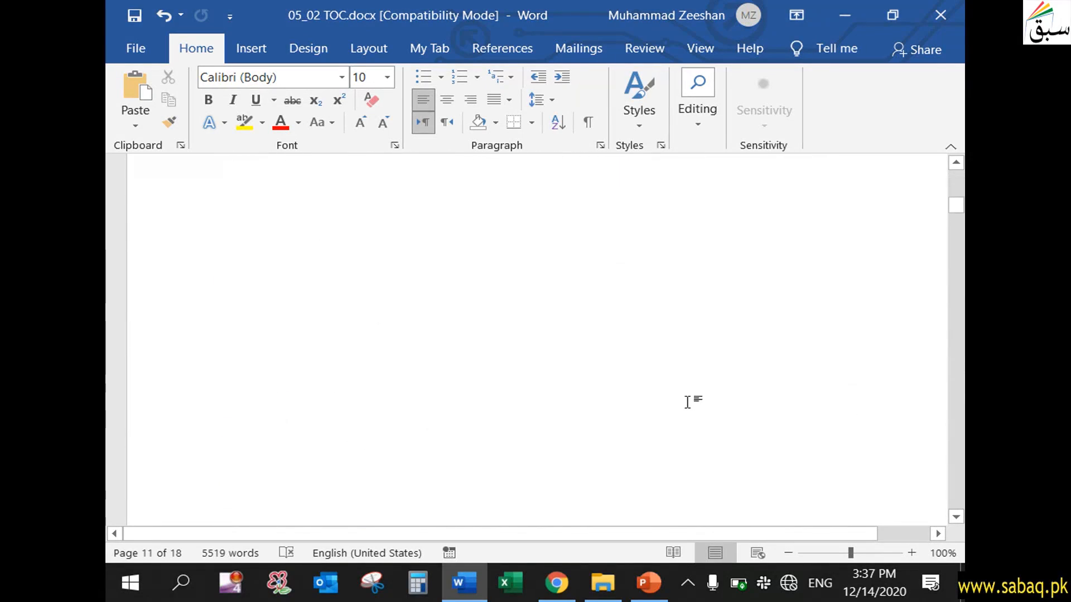
scroll(688, 402, down, 1)
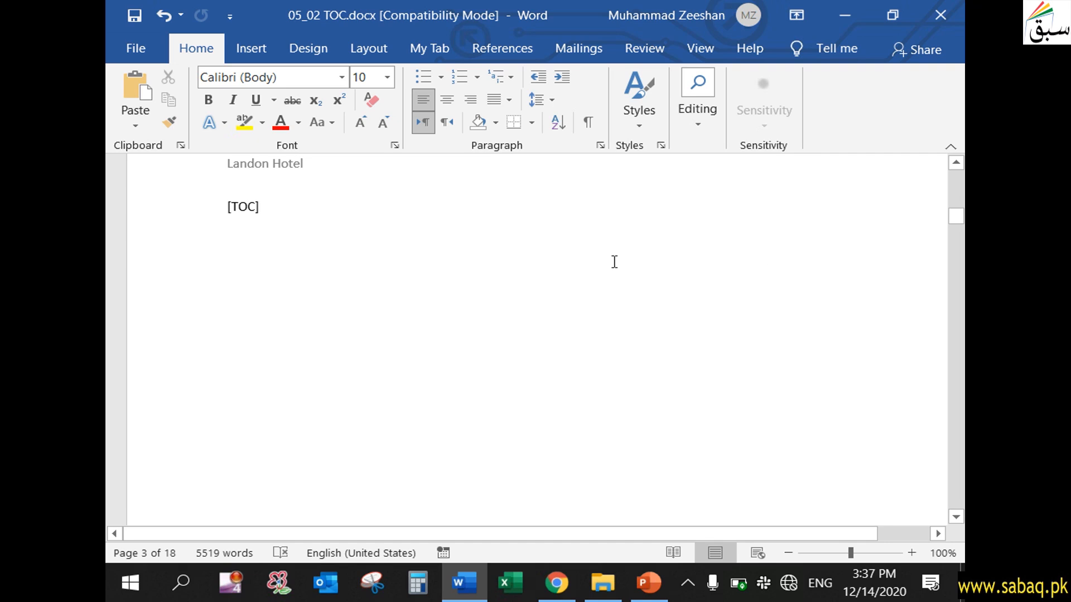
scroll(266, 213, up, 5)
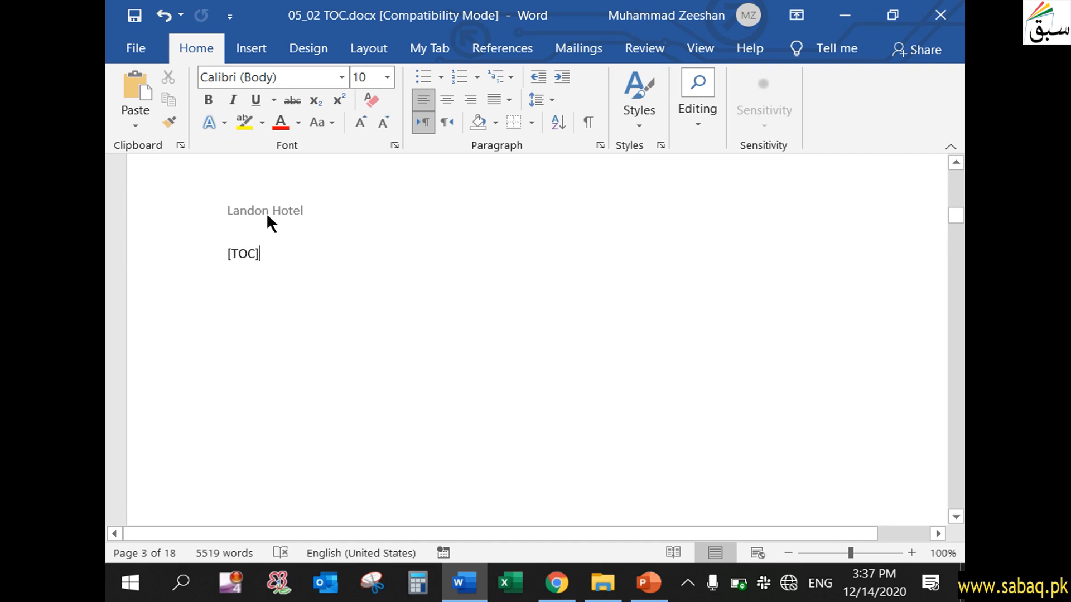
drag(962, 207, 963, 170)
scroll(695, 383, down, 4)
scroll(674, 375, up, 2)
scroll(652, 372, down, 20)
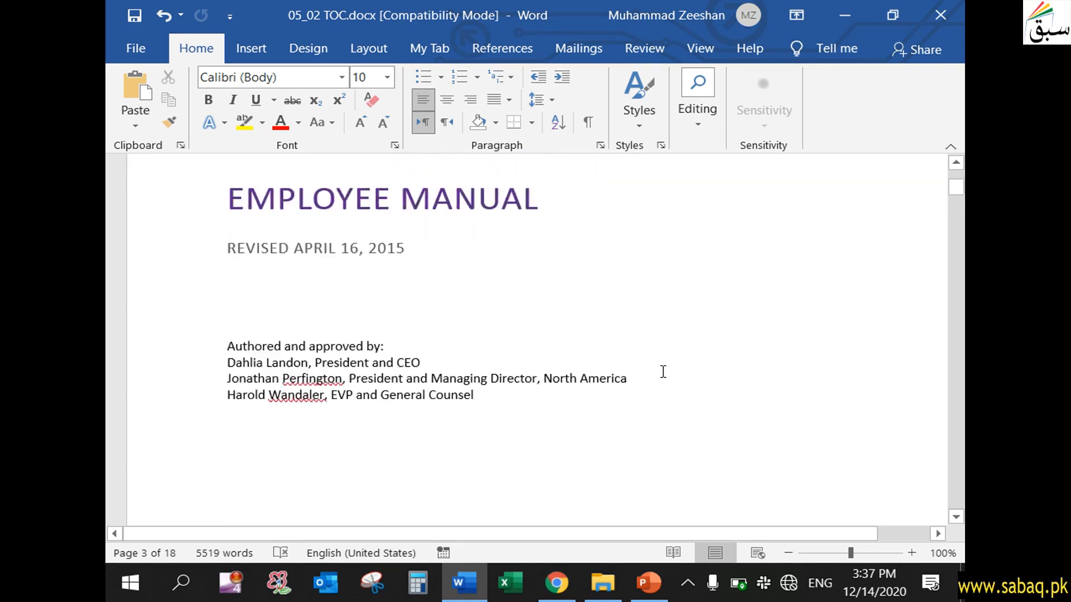
scroll(666, 371, down, 3)
scroll(666, 371, up, 5)
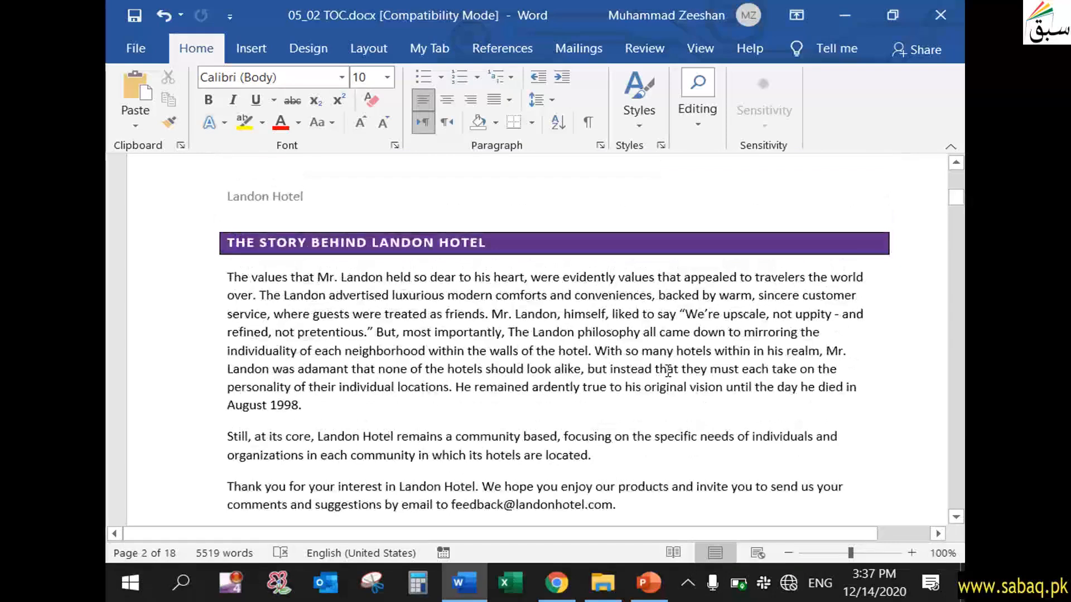
scroll(668, 371, down, 3)
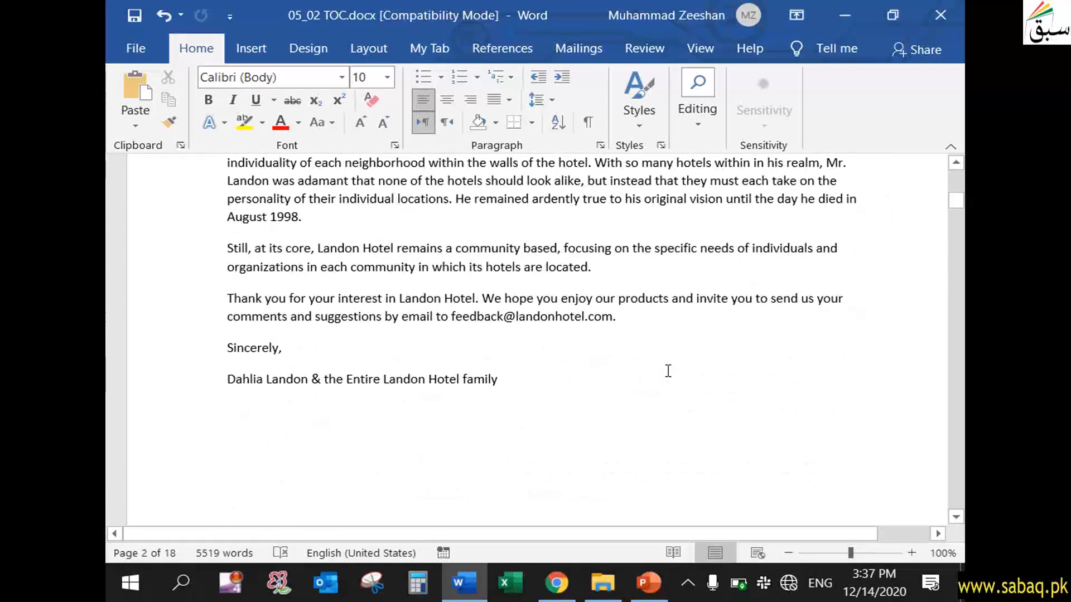
scroll(668, 371, up, 2)
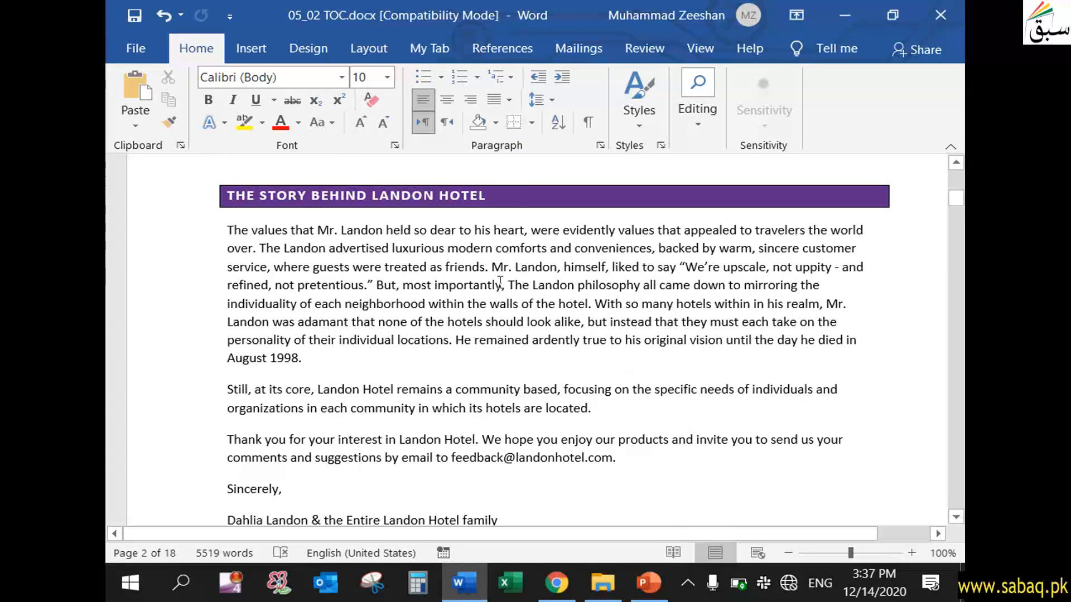
scroll(504, 351, down, 6)
scroll(504, 354, down, 7)
scroll(417, 337, up, 2)
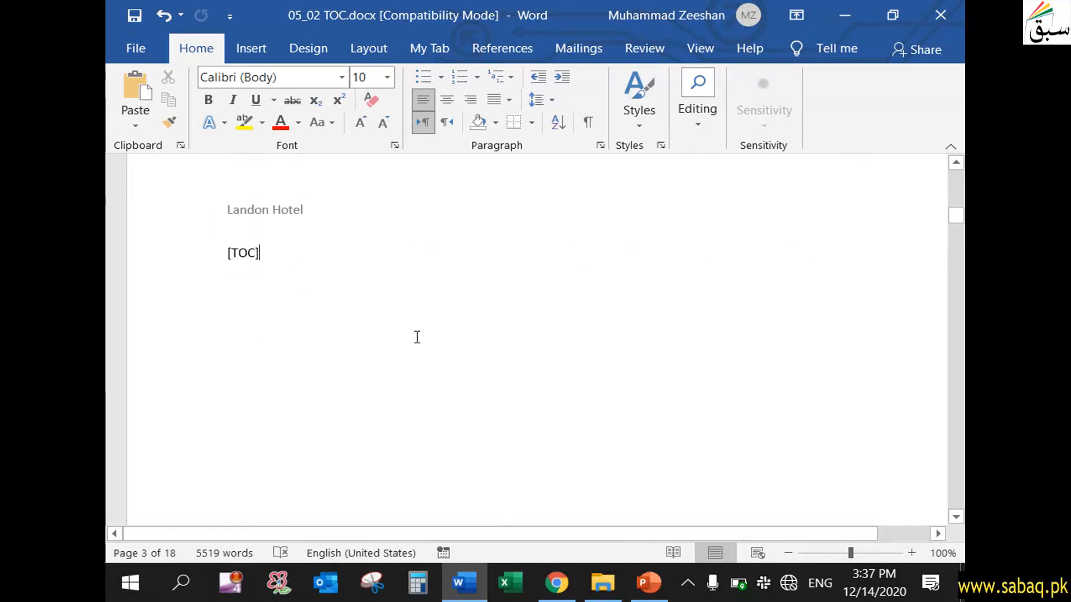
Step: Point out the [TOC] placeholder on page 3 and examine the empty area below it
drag(227, 254, 267, 270)
click(263, 264)
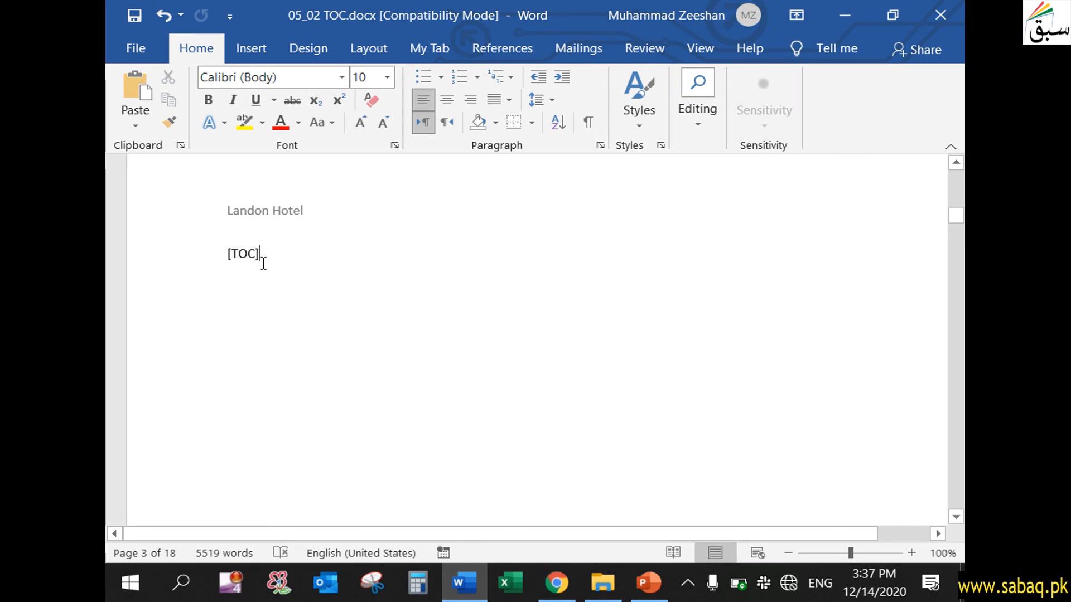
scroll(887, 346, down, 15)
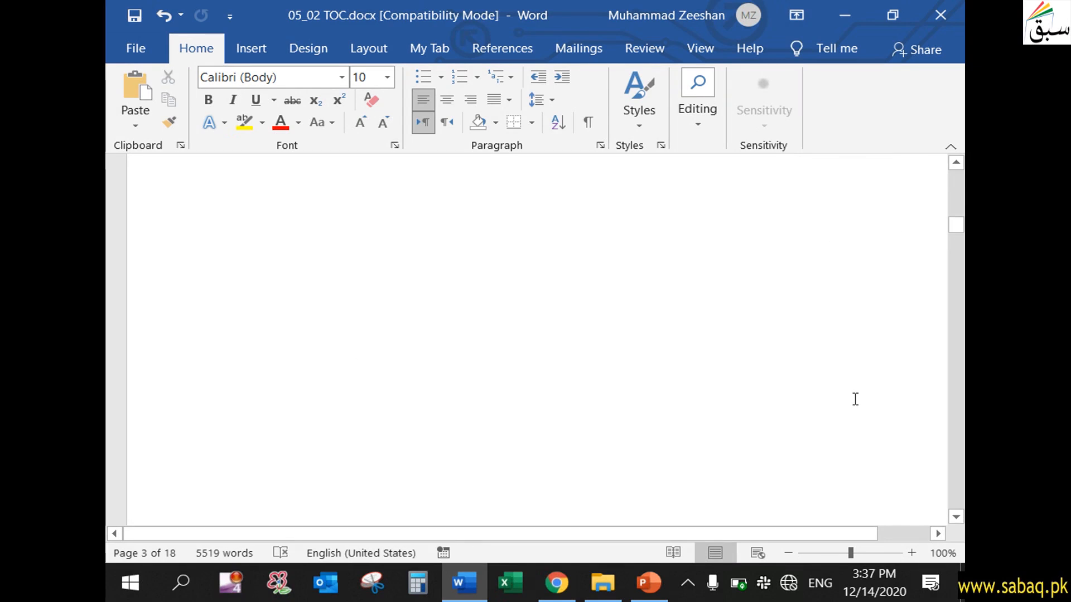
scroll(809, 397, up, 8)
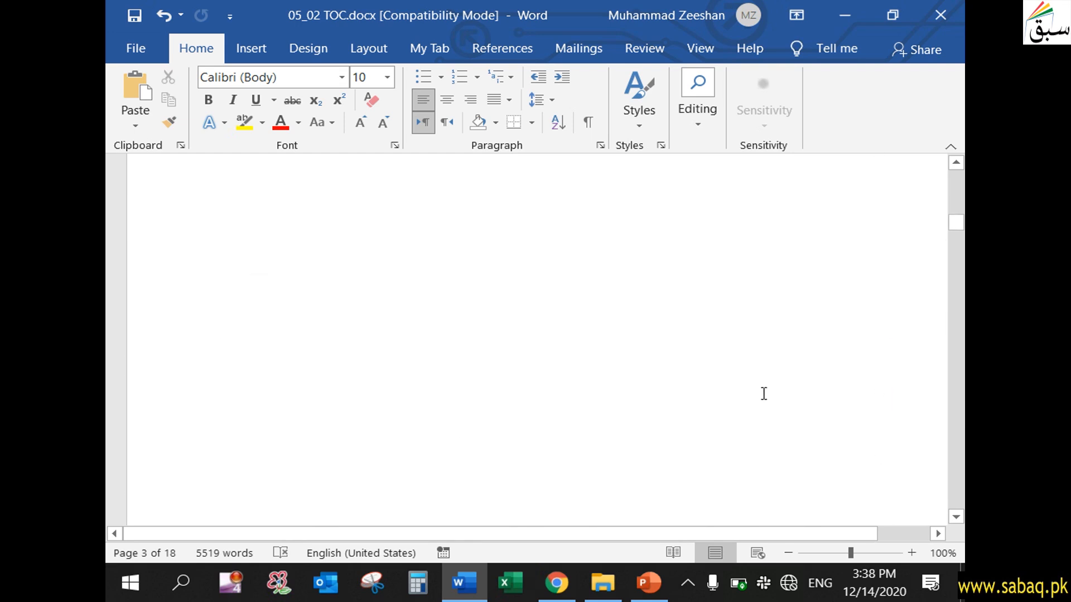
scroll(764, 393, up, 5)
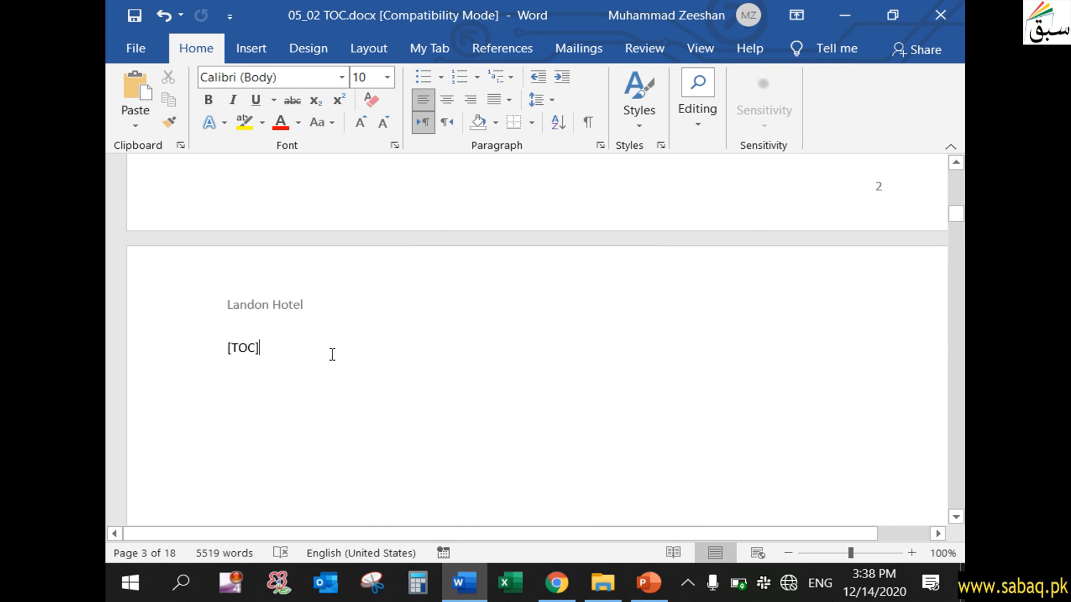
scroll(333, 355, down, 2)
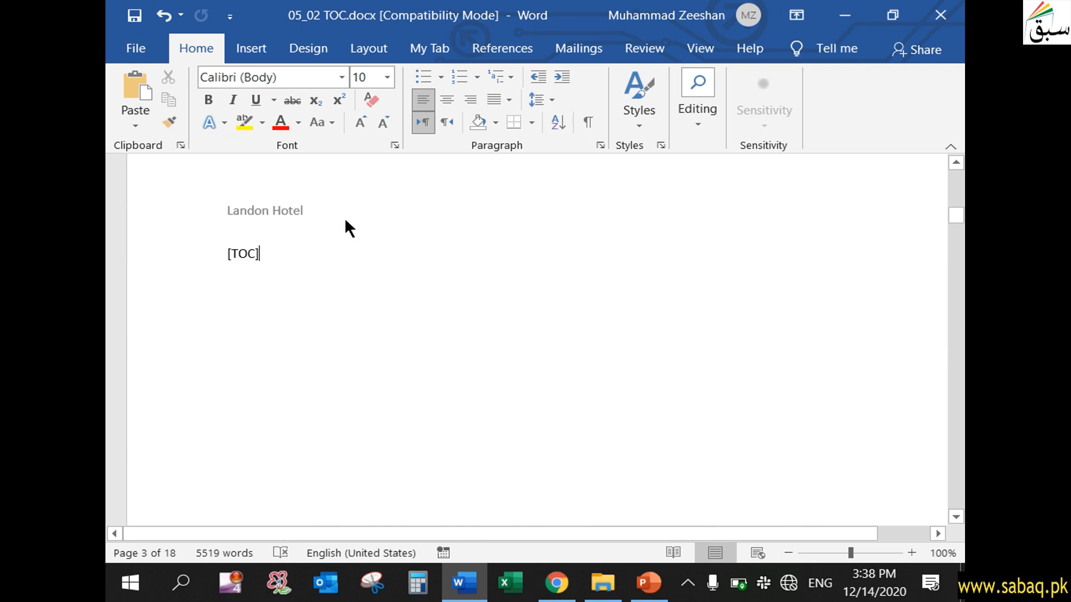
Step: Open the Navigation pane and show the document's headings in it
click(710, 48)
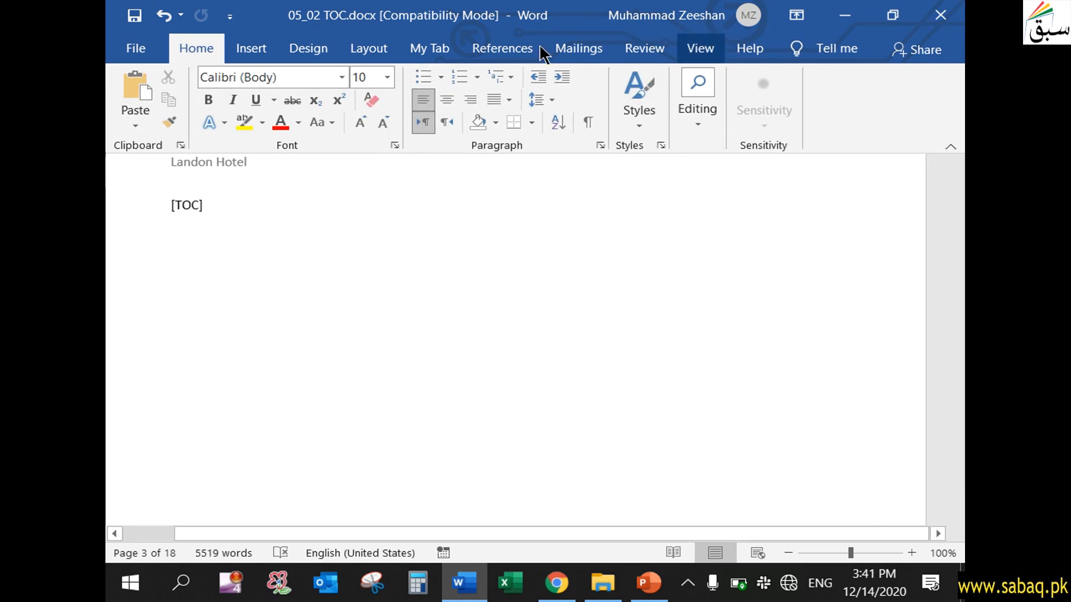
click(697, 123)
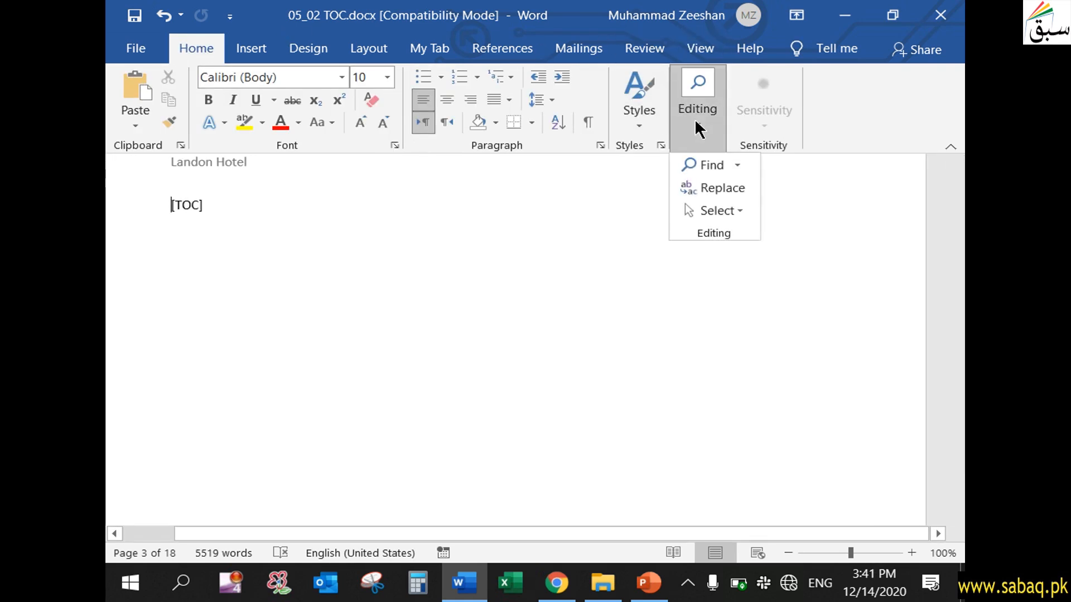
click(712, 165)
mouse_move(239, 149)
mouse_down()
mouse_move(239, 163)
mouse_move(234, 155)
mouse_up()
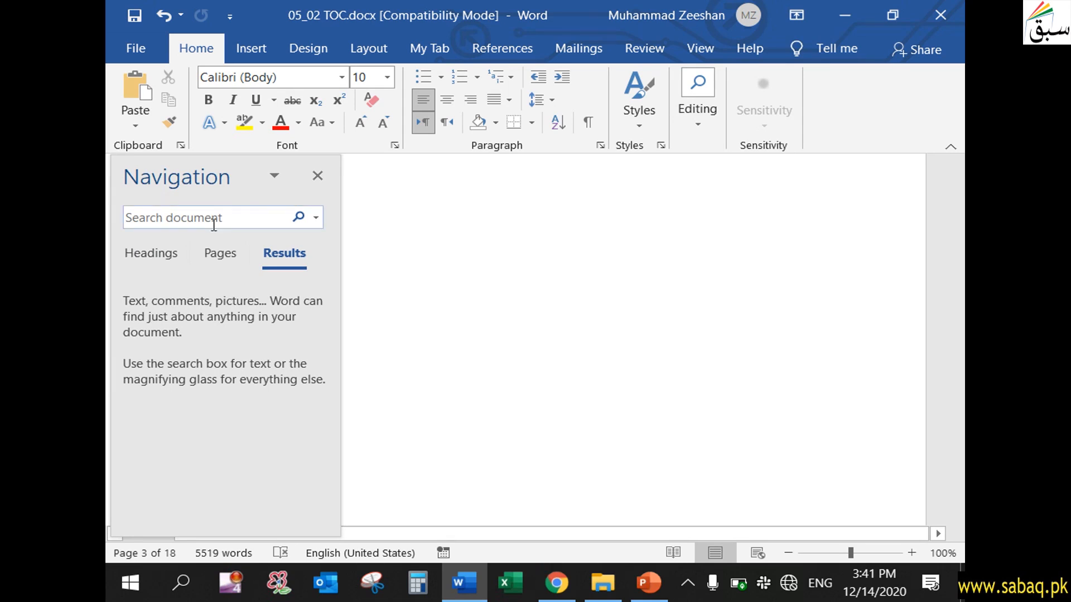
click(159, 251)
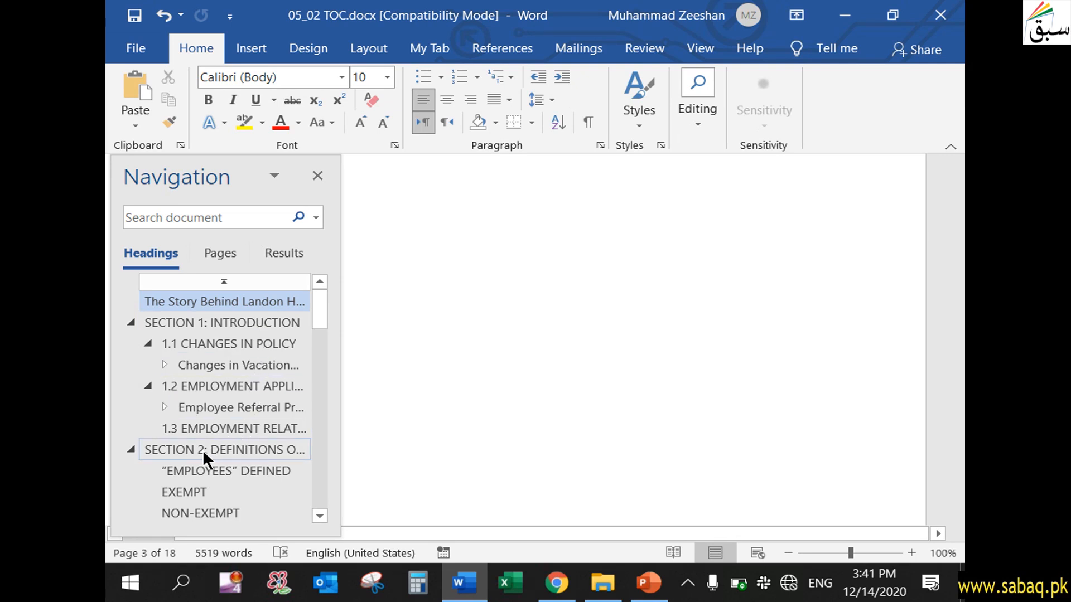
Step: Look through the full list of document headings in the Navigation pane and return to its beginning
click(320, 514)
click(321, 515)
click(321, 516)
click(321, 517)
click(322, 517)
click(321, 518)
click(320, 519)
click(319, 520)
click(320, 520)
click(320, 519)
click(320, 518)
click(319, 518)
click(319, 515)
click(318, 511)
drag(319, 363, 342, 280)
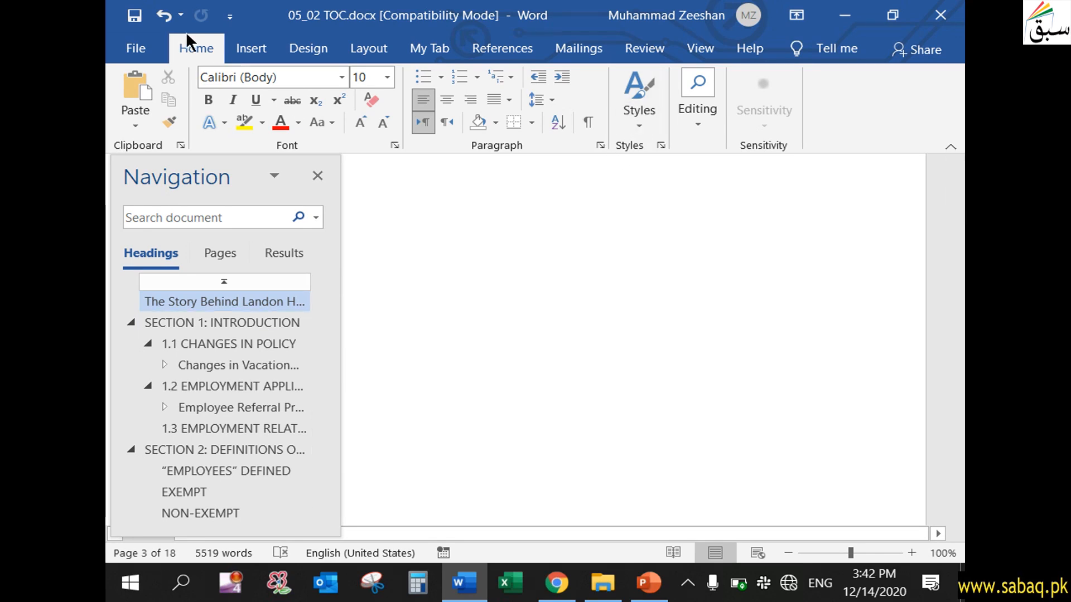
Step: View the heading styles available in the style gallery, leaving the text's style as it is
click(644, 118)
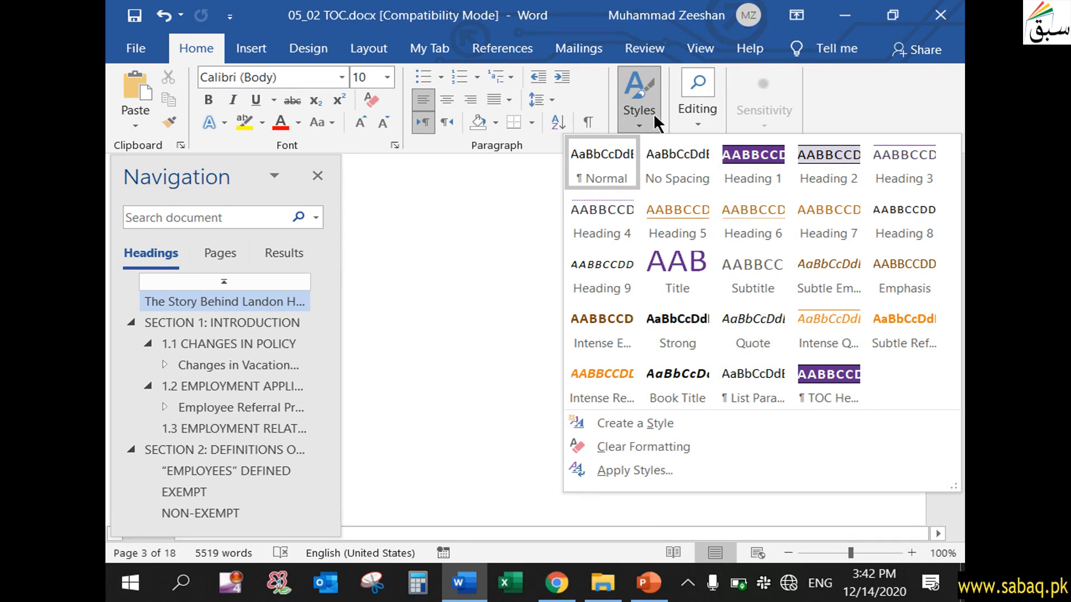
click(844, 107)
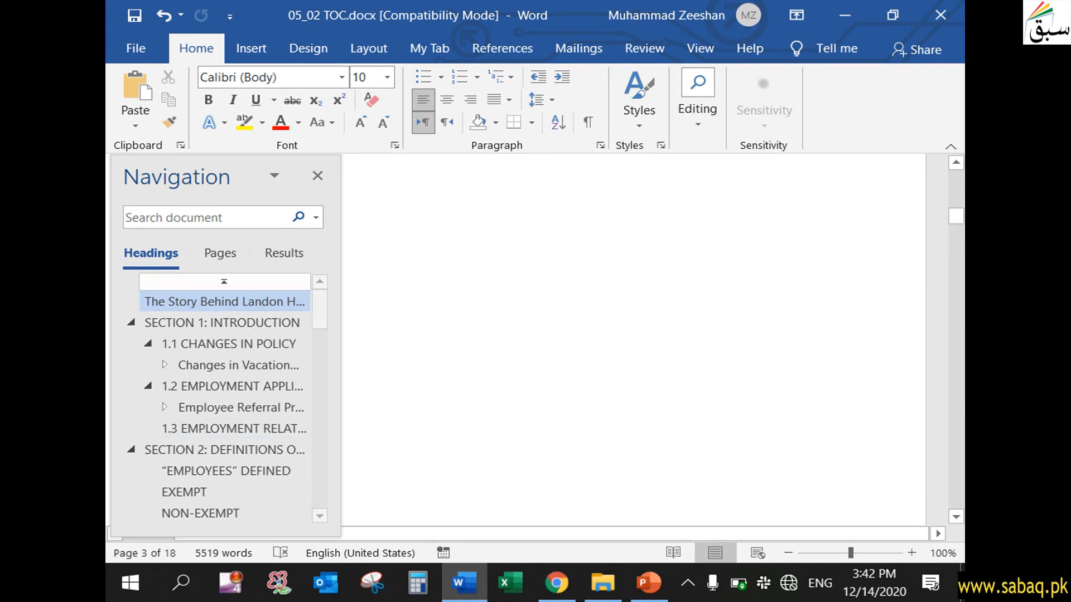
Step: Close the Navigation pane and return to the end of the [TOC] placeholder on page 3
drag(956, 216, 956, 178)
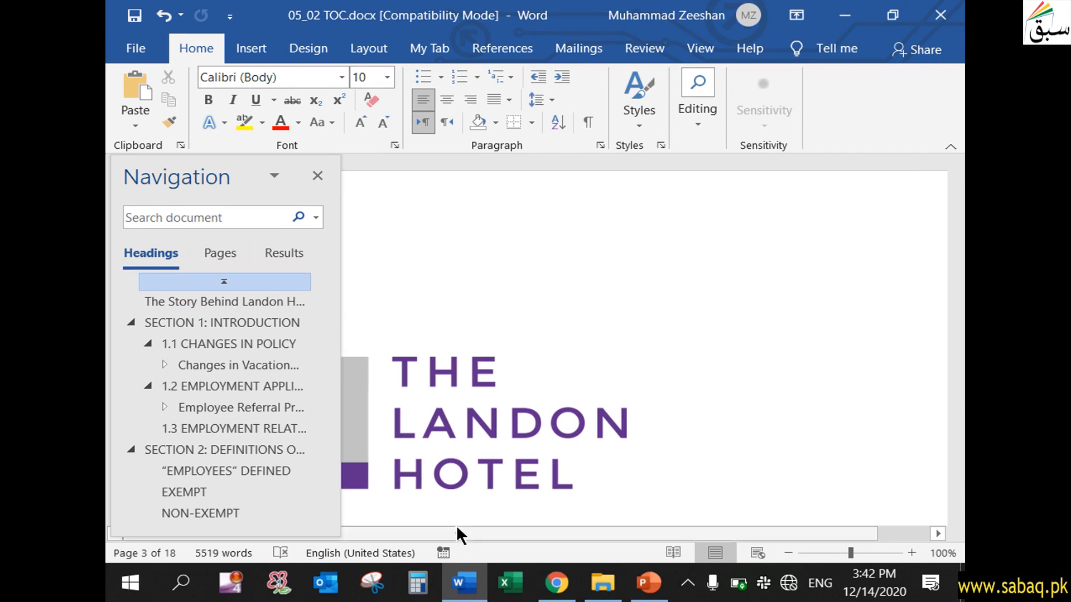
click(552, 413)
drag(765, 172, 249, 184)
click(849, 406)
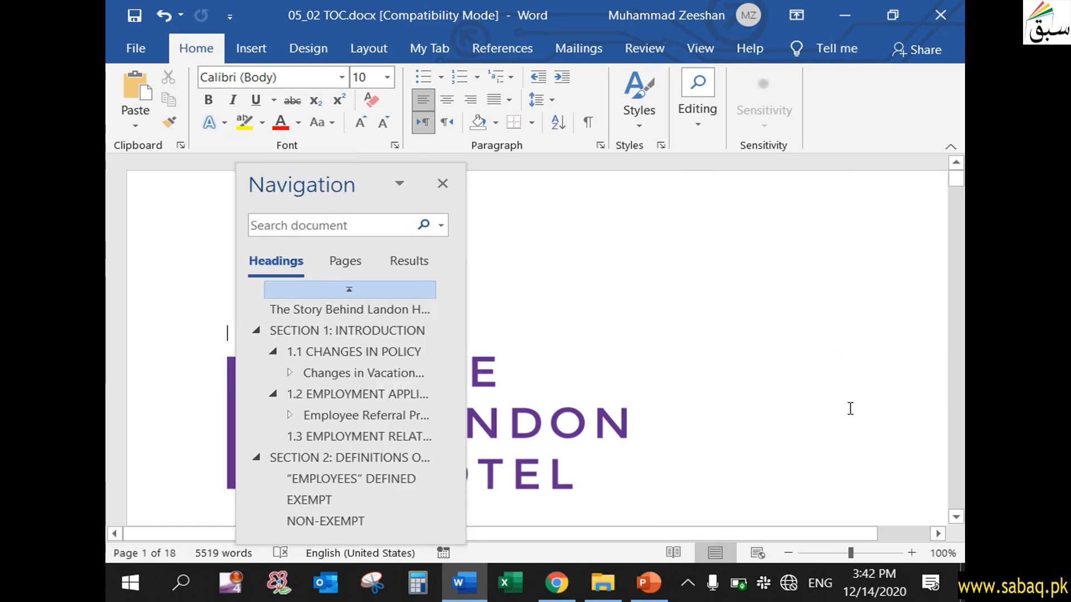
scroll(850, 407, down, 6)
click(444, 184)
scroll(634, 493, down, 20)
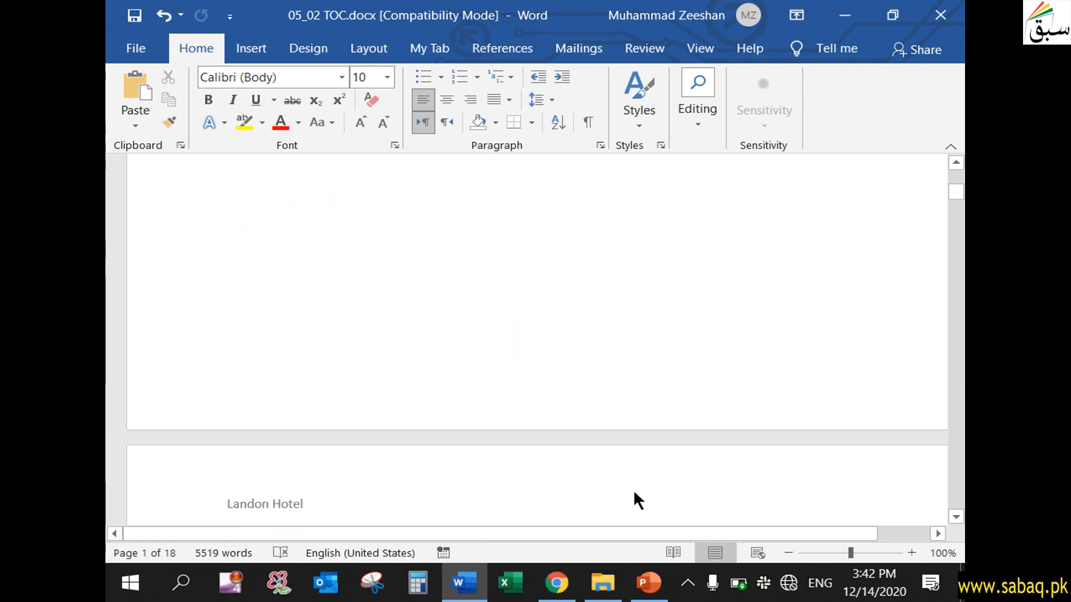
scroll(638, 467, down, 7)
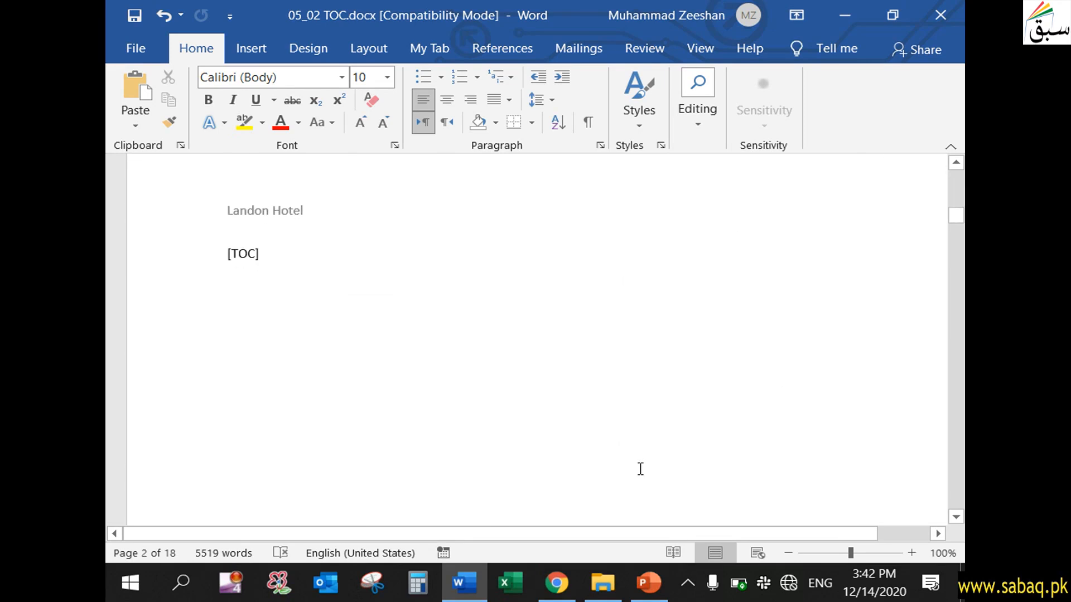
scroll(626, 457, up, 2)
click(270, 53)
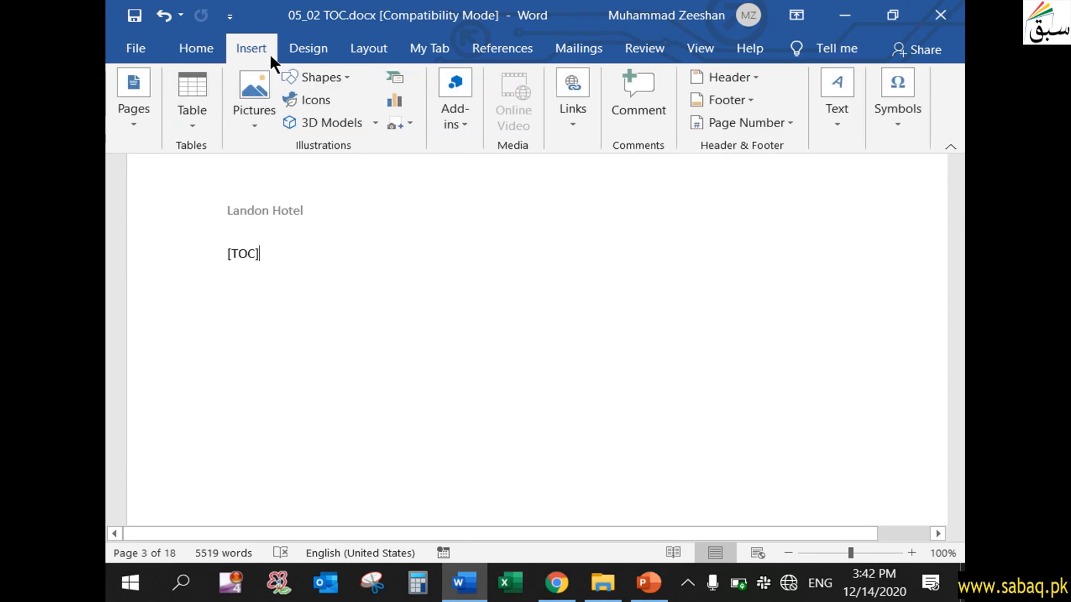
click(148, 119)
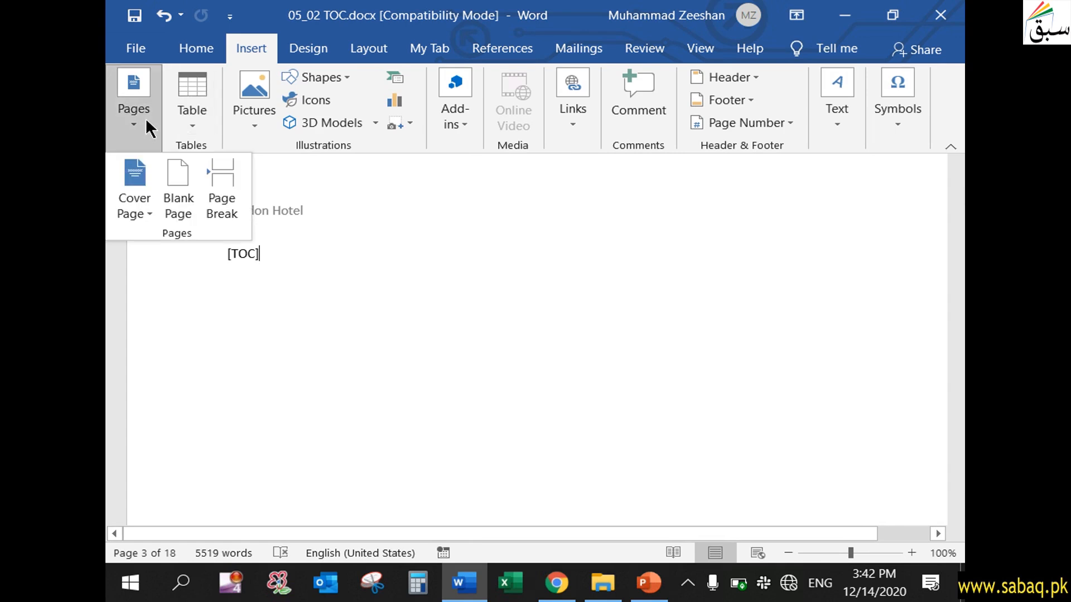
click(145, 118)
click(190, 117)
click(190, 117)
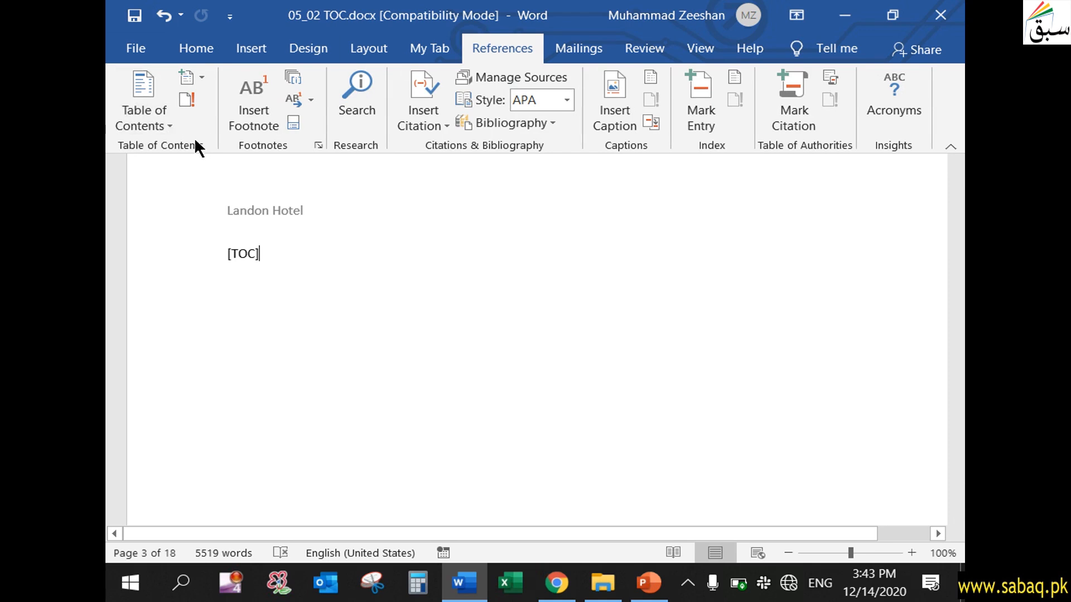
Step: Open the settings for a custom table of contents after viewing the built-in table designs
click(157, 111)
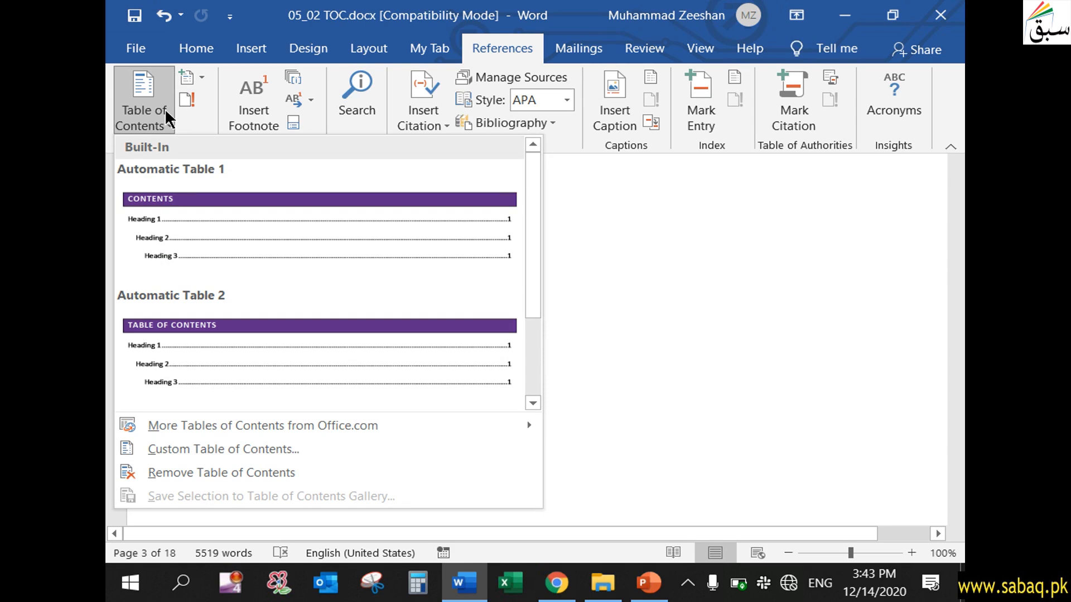
scroll(279, 190, down, 1)
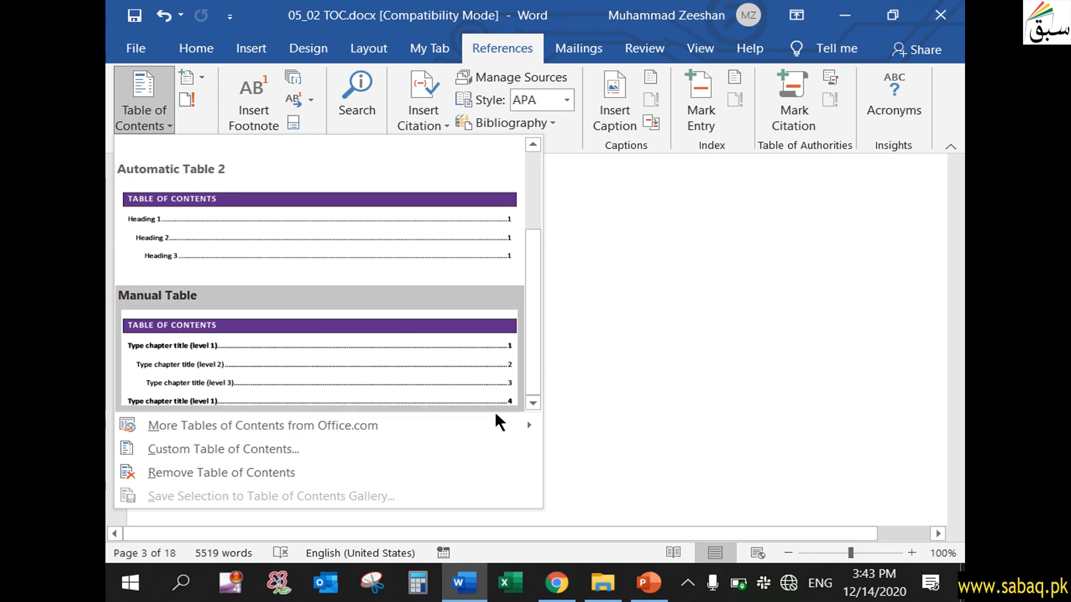
click(236, 449)
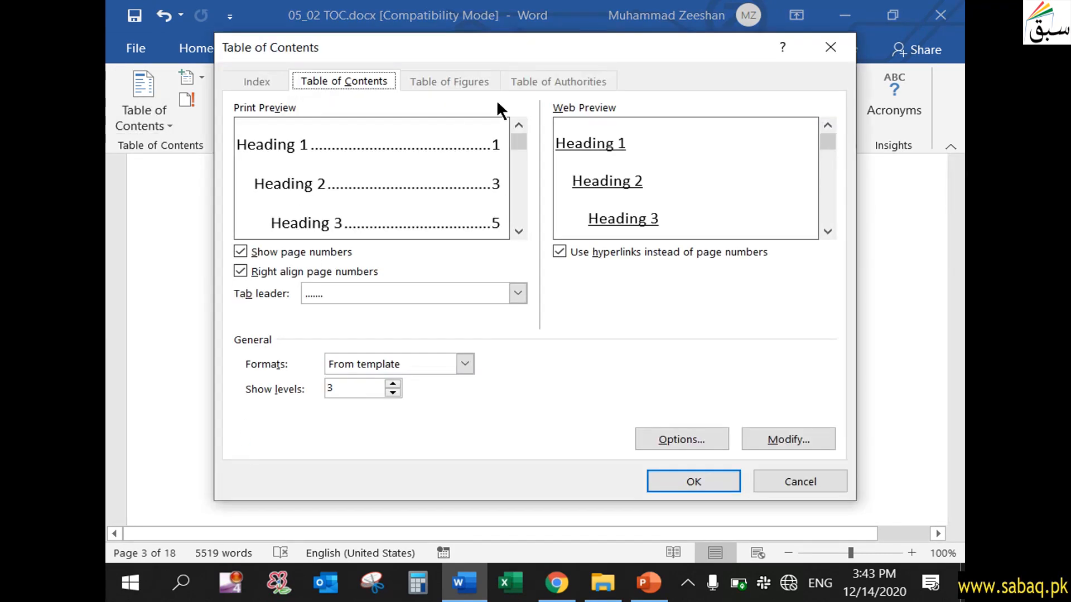
drag(560, 51, 531, 44)
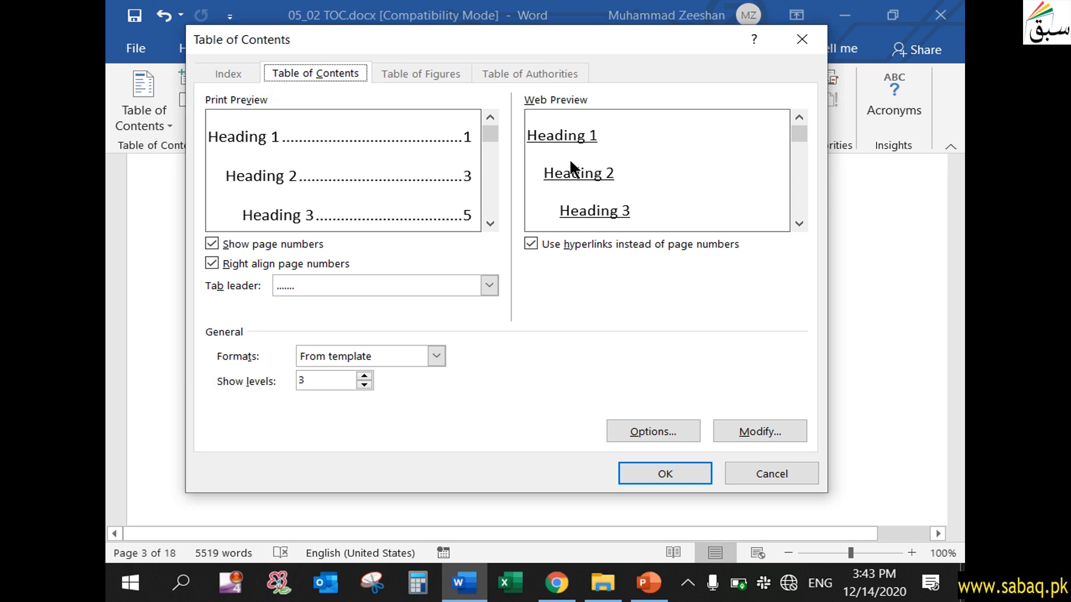
Step: Try showing two heading levels in the table of contents and restore three levels
click(364, 384)
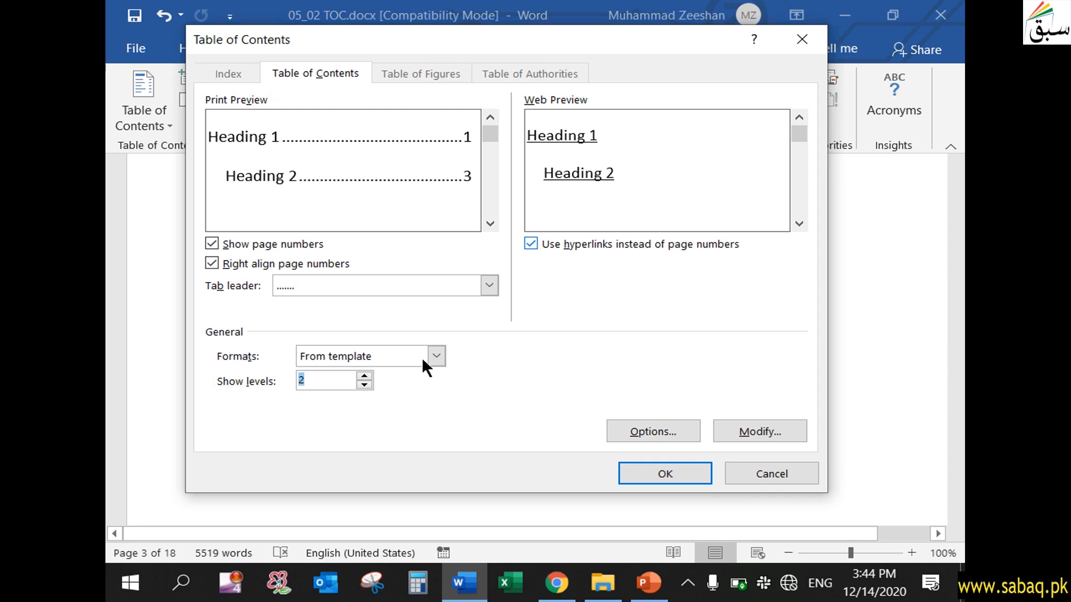
click(364, 377)
click(310, 382)
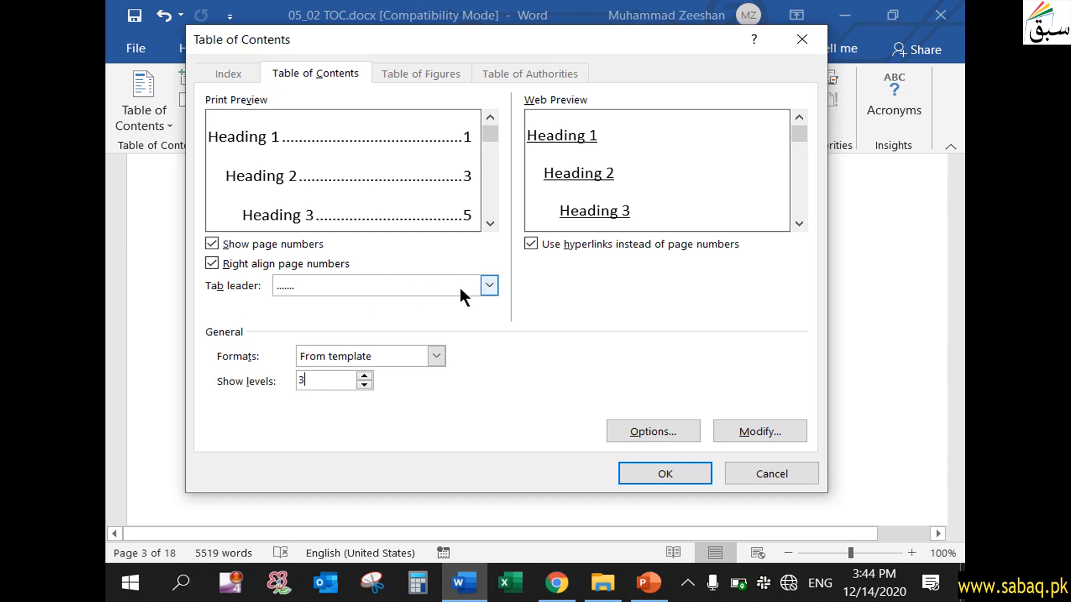
Step: Try a solid-line tab leader and turn page numbers and their right alignment off and on, restoring the dotted leader
click(490, 285)
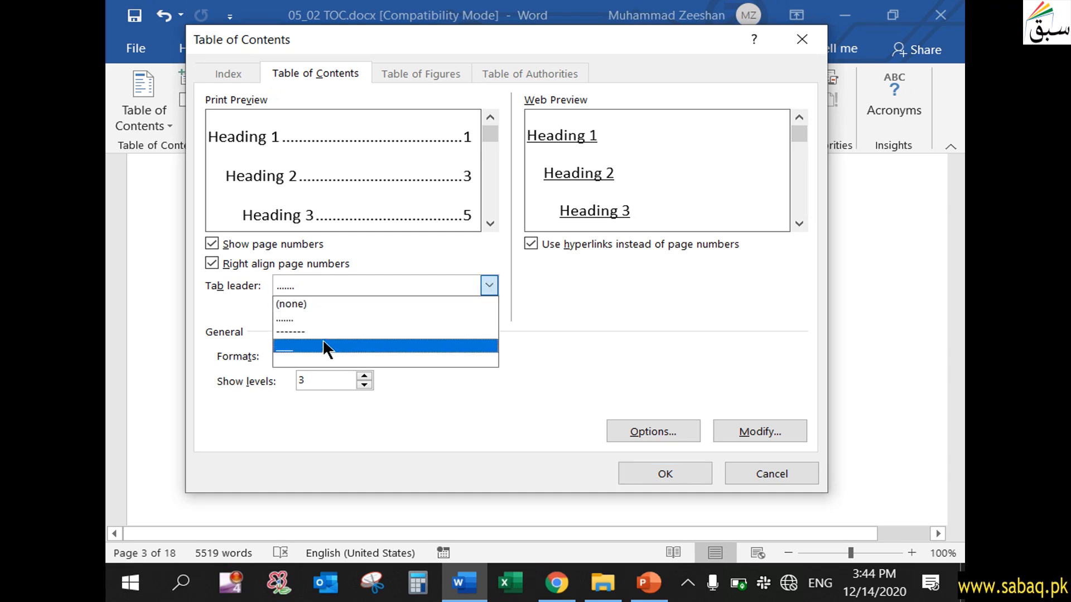
click(312, 349)
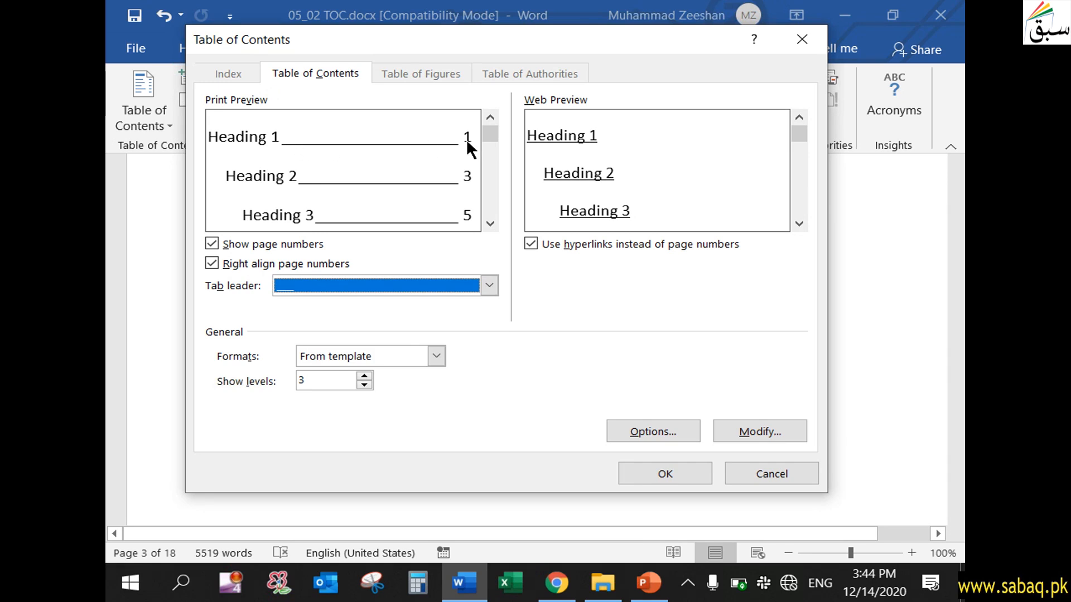
click(215, 241)
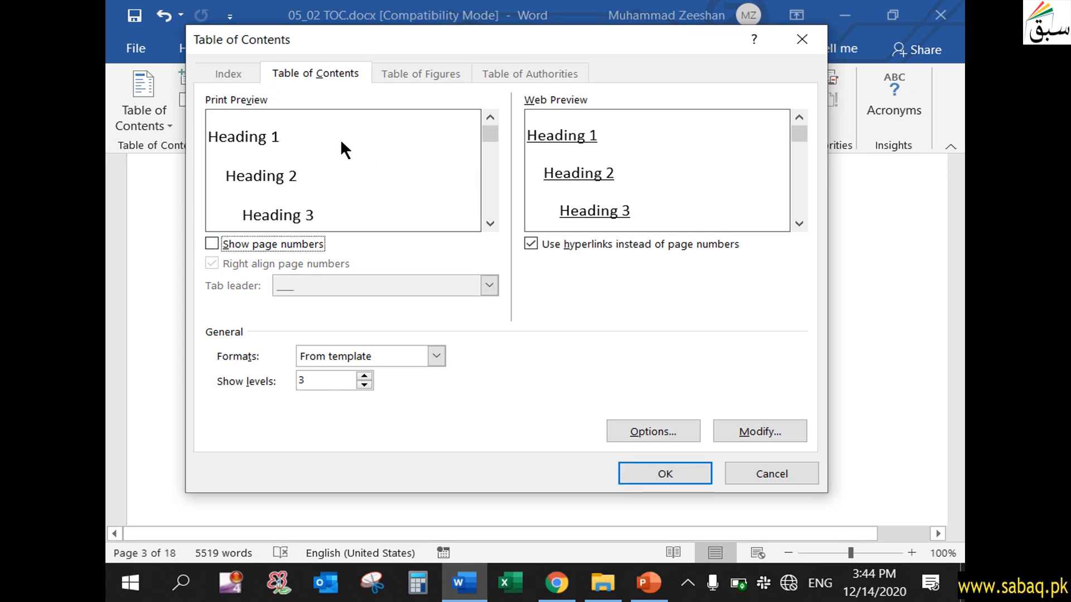
click(210, 242)
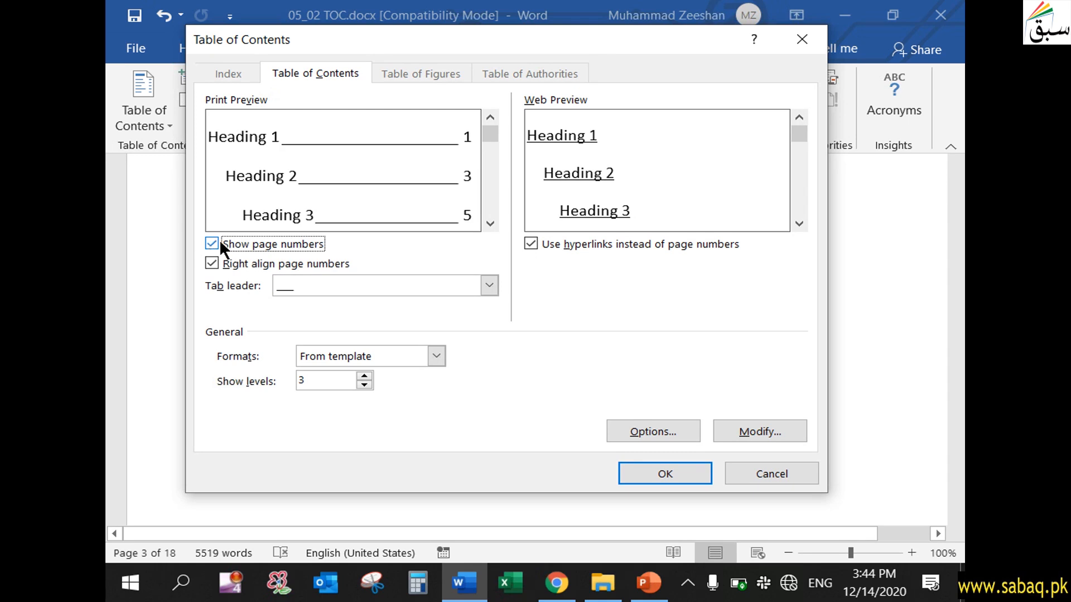
click(211, 261)
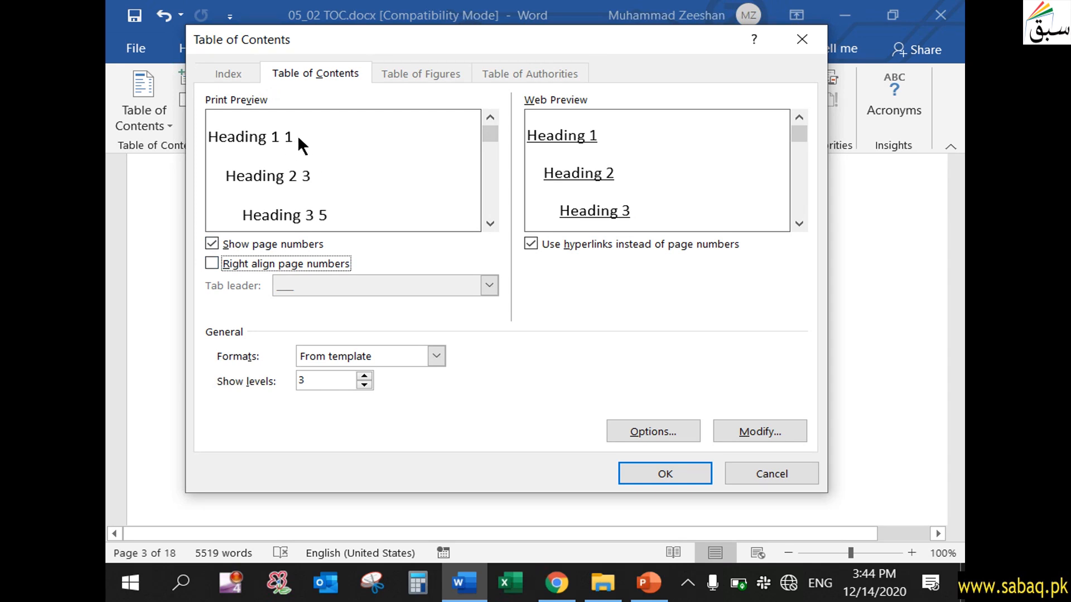
click(211, 263)
click(489, 285)
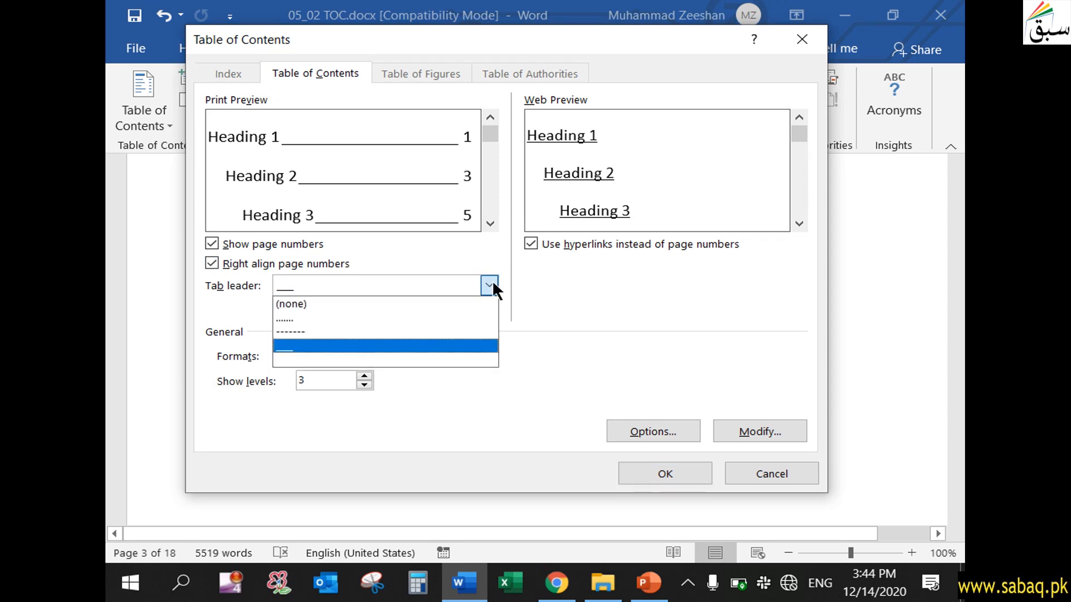
click(327, 315)
Step: Preview the Modern, Classic and Fancy formats for the table of contents and return to From template
click(436, 356)
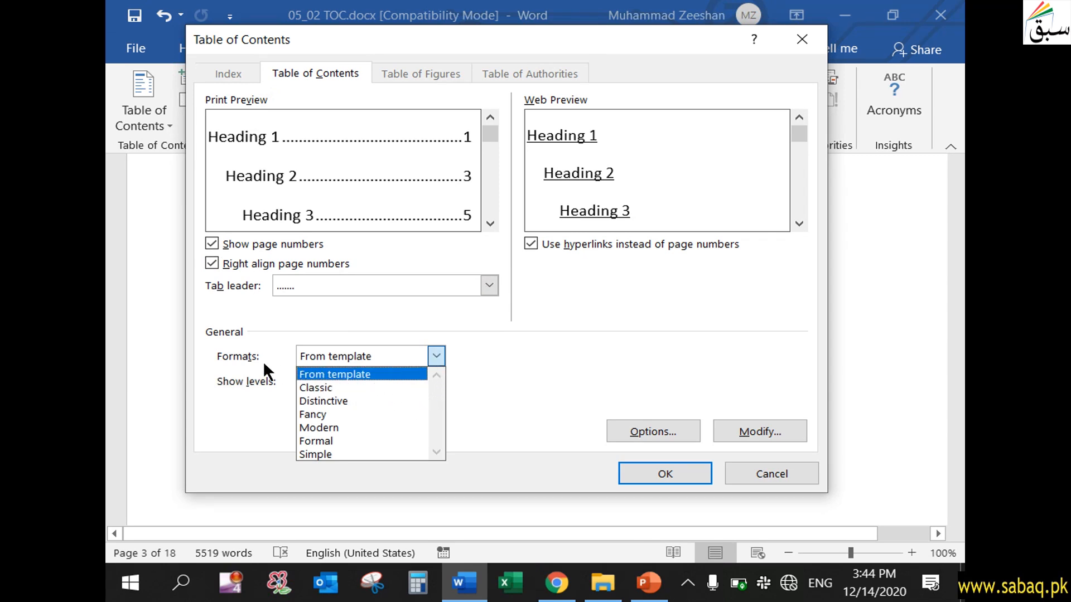
click(352, 427)
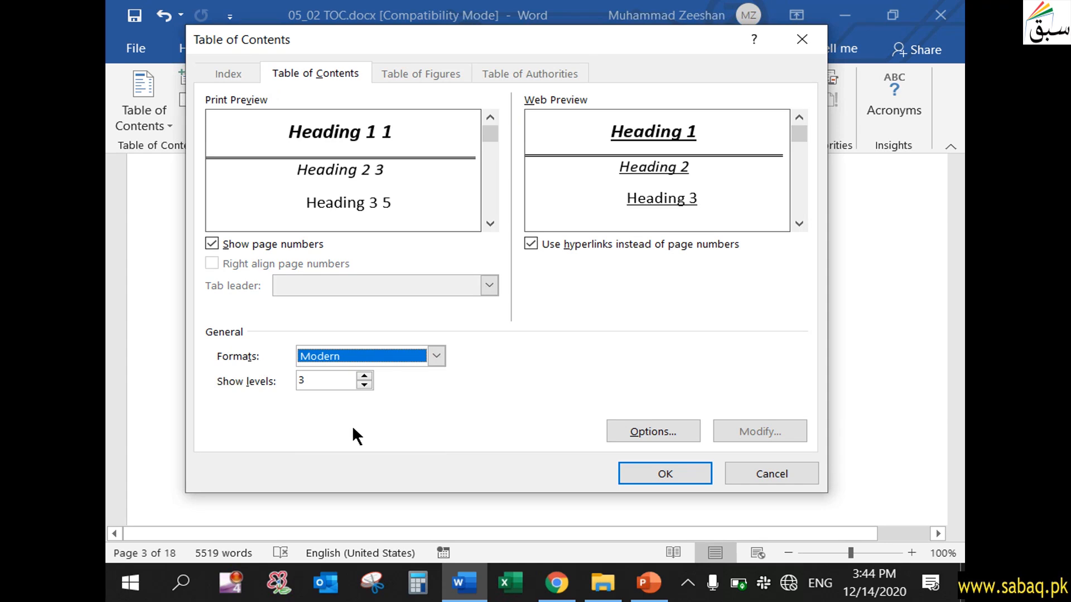
click(444, 357)
click(424, 368)
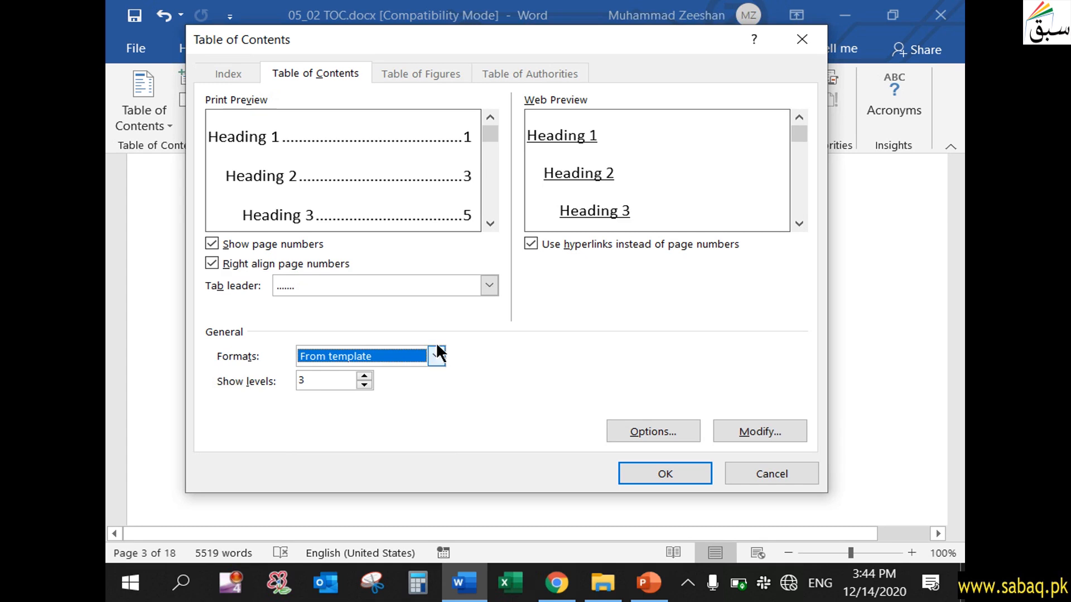
click(436, 357)
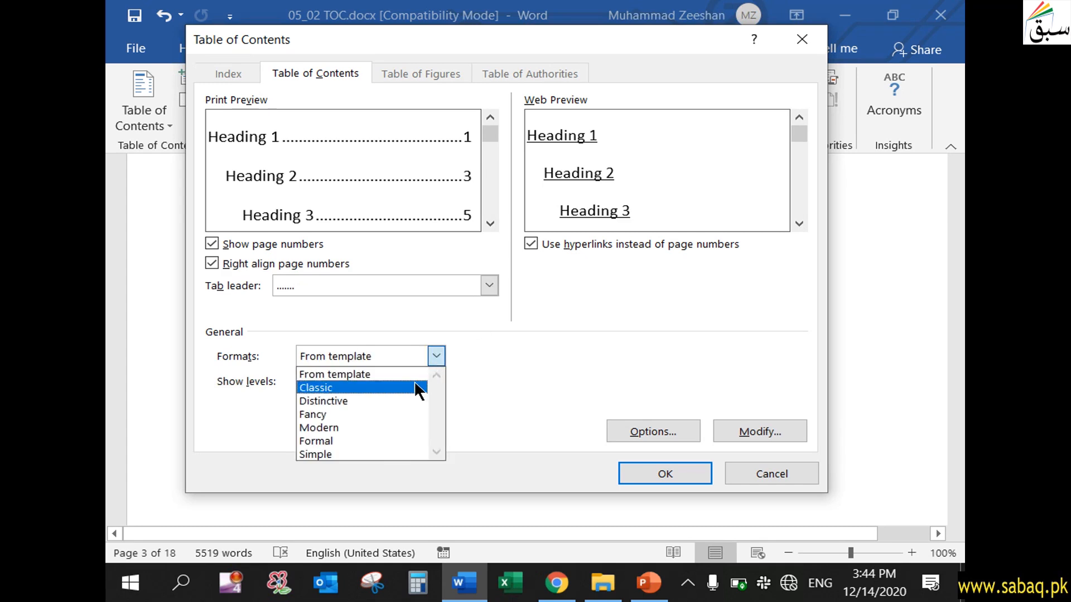
click(415, 386)
click(443, 356)
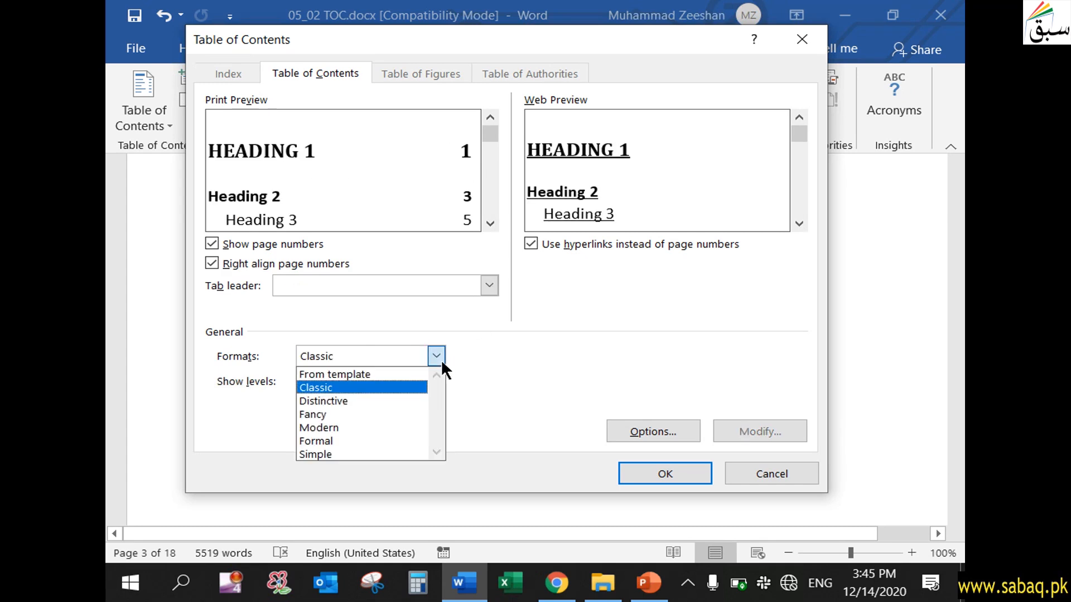
click(373, 413)
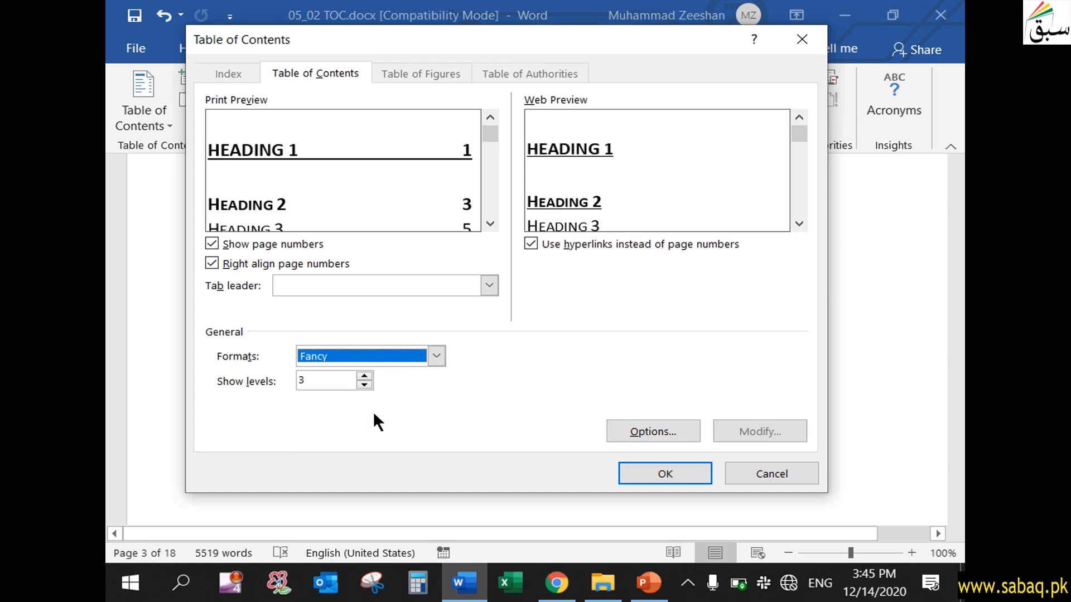
click(436, 357)
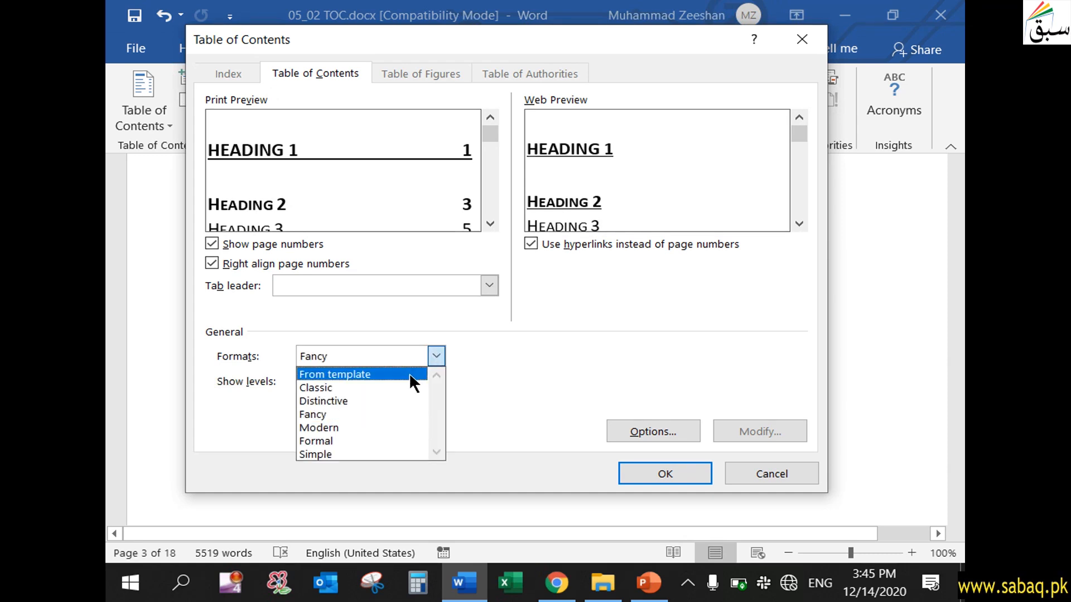
click(413, 382)
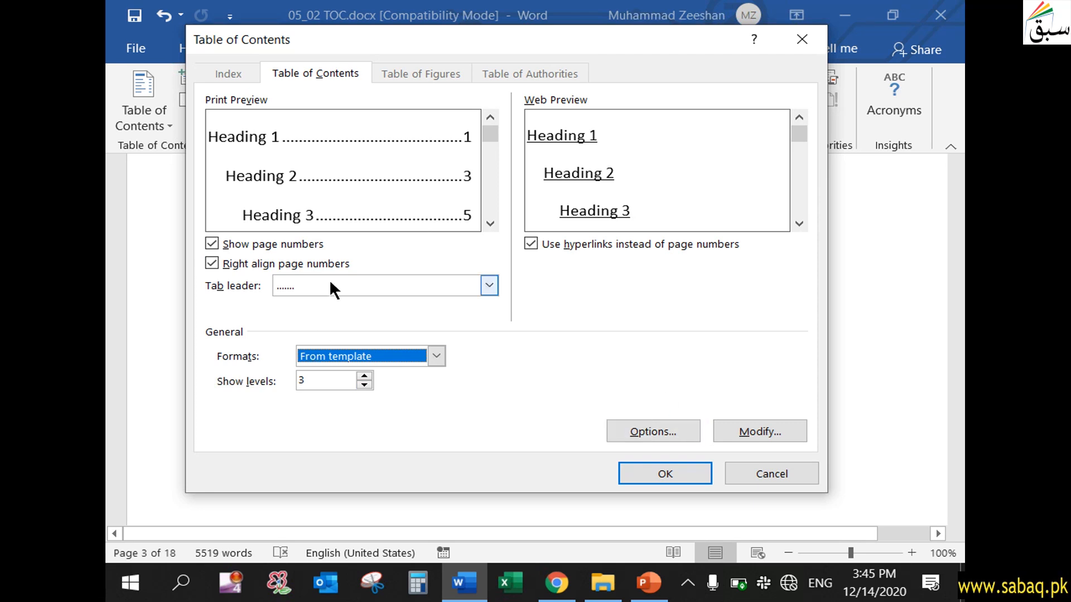
Step: Insert the table of contents below [TOC] with three levels, right-aligned page numbers, dotted leaders and the From template format
click(673, 474)
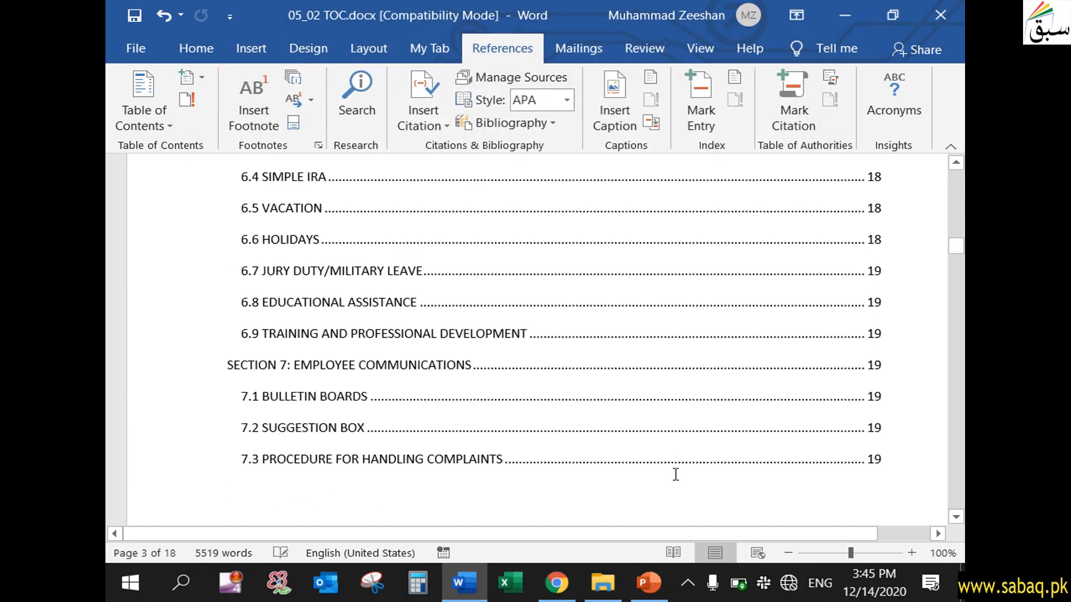
scroll(636, 509, up, 3)
scroll(635, 509, up, 10)
scroll(638, 509, up, 15)
scroll(527, 340, down, 8)
Step: Replace the [TOC] placeholder above the inserted table with the title "Table of Content"
click(269, 269)
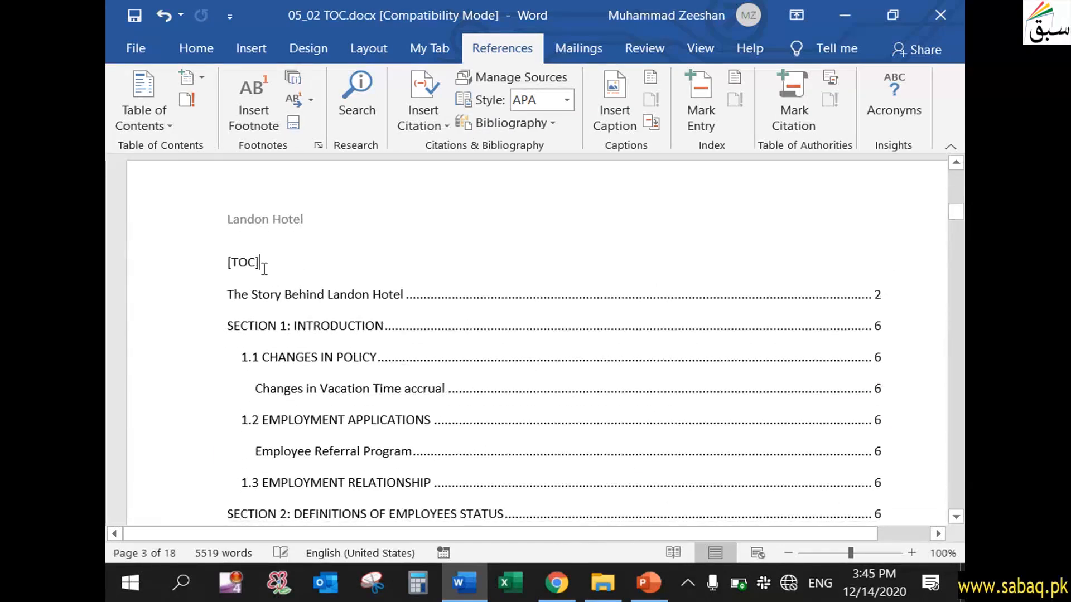
drag(228, 262, 343, 257)
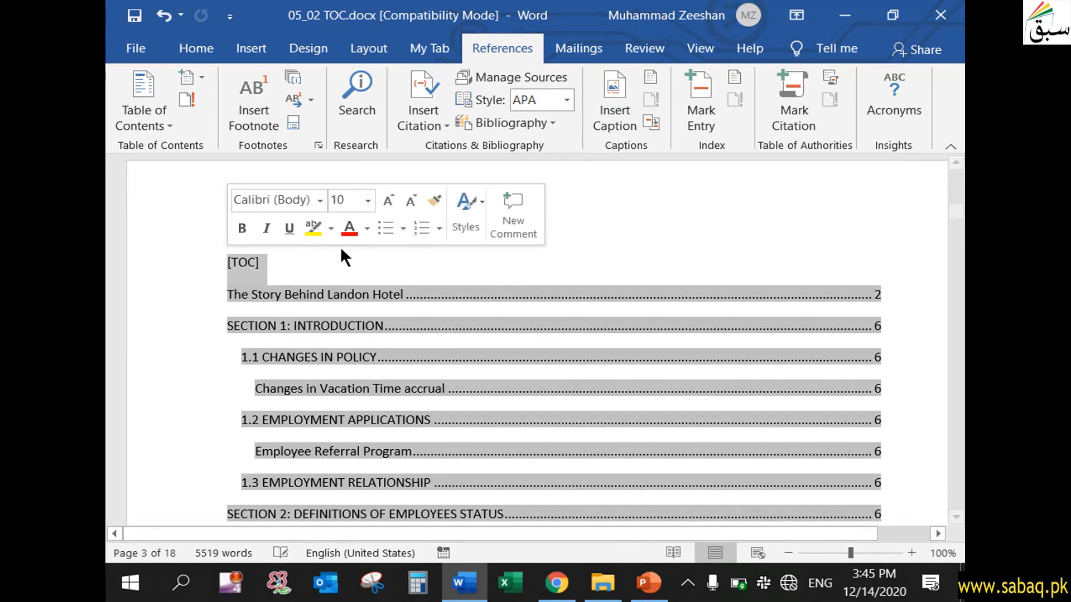
click(340, 257)
key(BackSpace)
key(BackSpace)
key(BackSpace)
key(BackSpace)
key(BackSpace)
text(Table of Content)
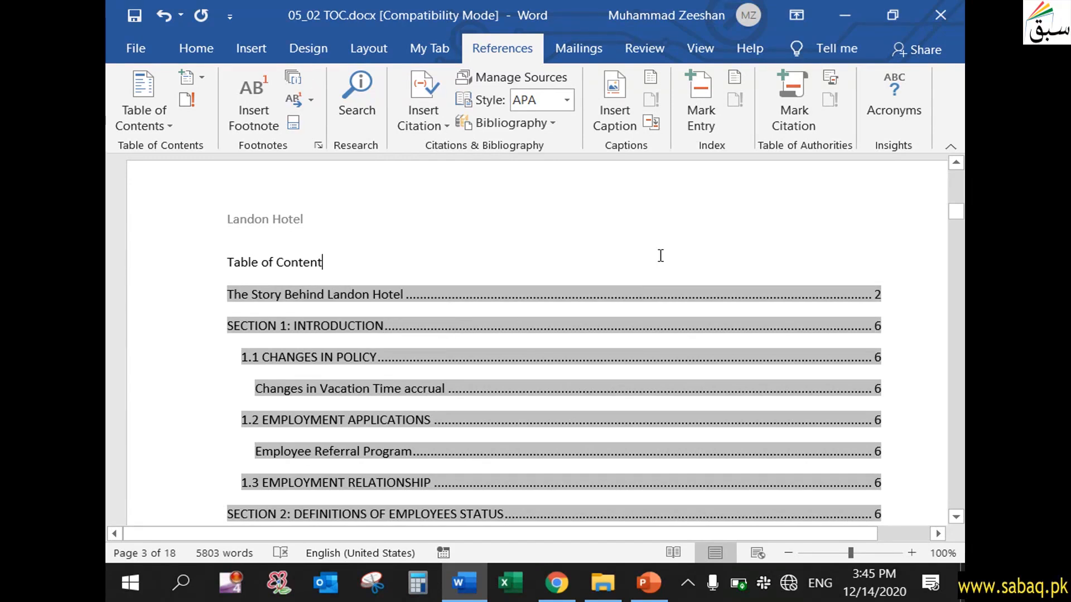
Step: Examine the first entries and page numbers of the table of contents, selecting the text CHANGES IN POLICY
click(886, 330)
drag(263, 358, 404, 354)
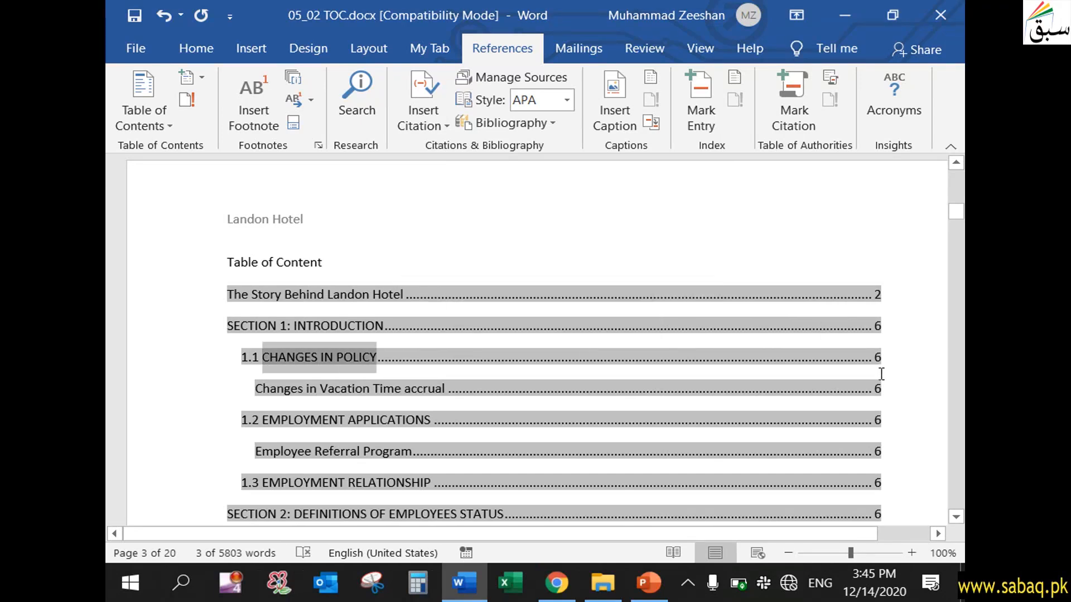
click(795, 390)
scroll(505, 461, down, 3)
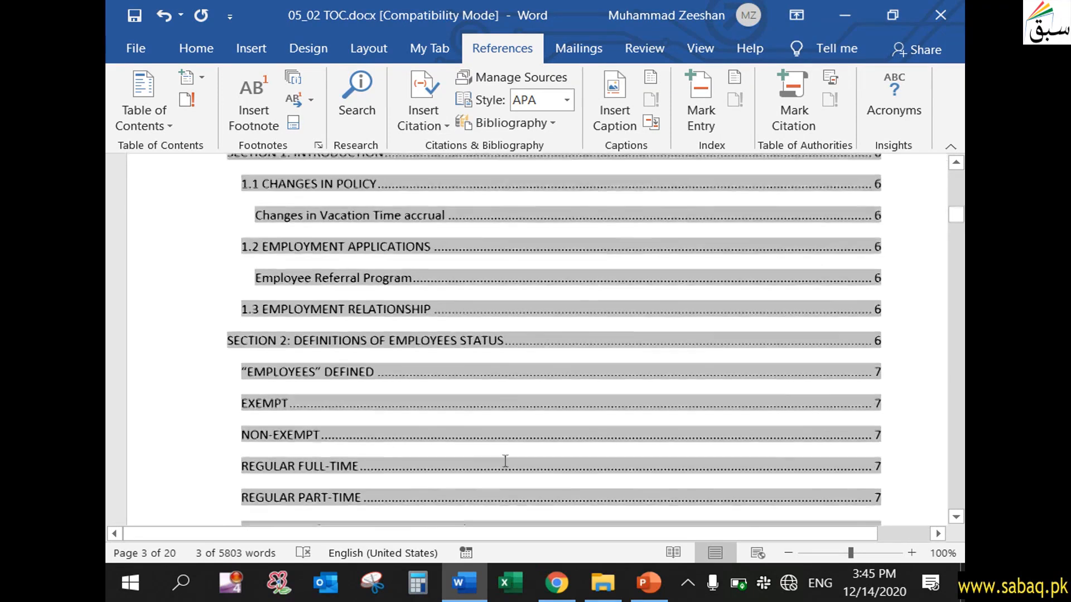
scroll(619, 289, up, 4)
click(331, 311)
key(Return)
key(BackSpace)
Step: Follow the 4.6 INTERNET USE link in the table of contents and place the cursor at the end of that heading
scroll(589, 390, down, 8)
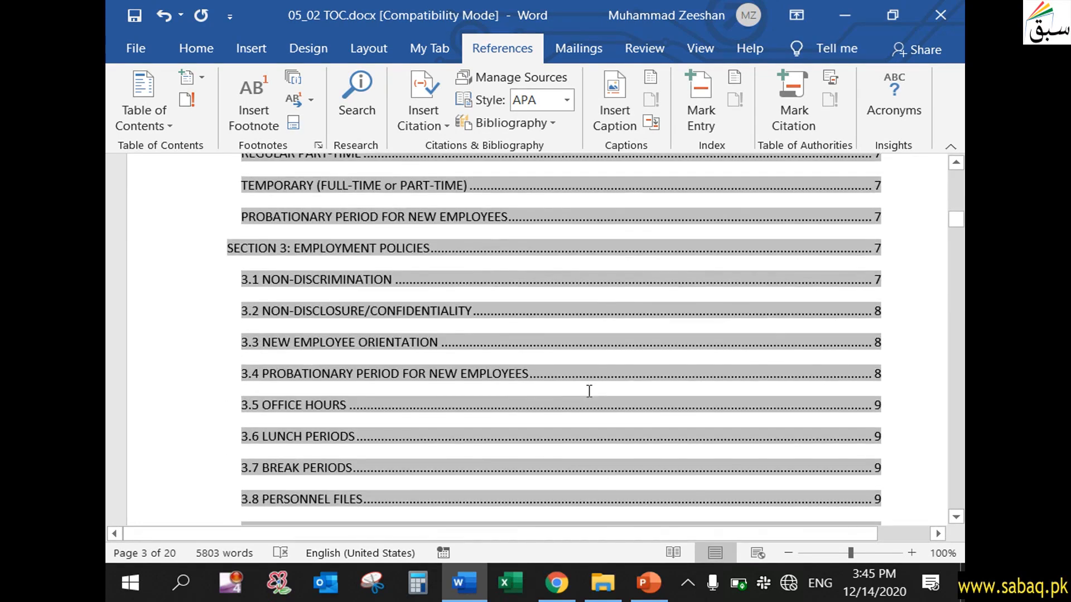
scroll(589, 390, down, 6)
scroll(592, 393, down, 5)
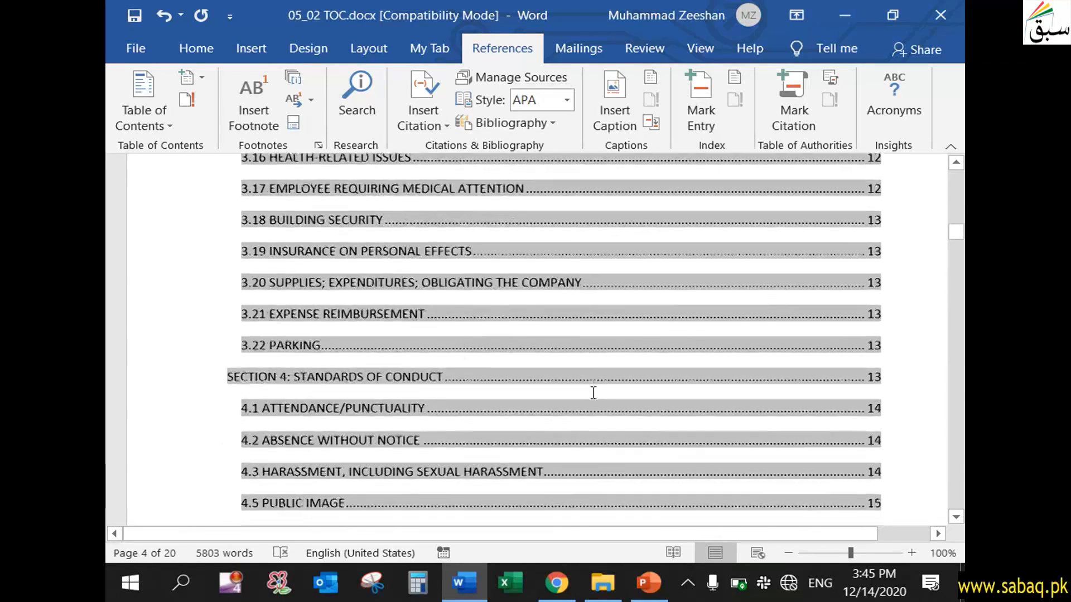
scroll(593, 392, down, 5)
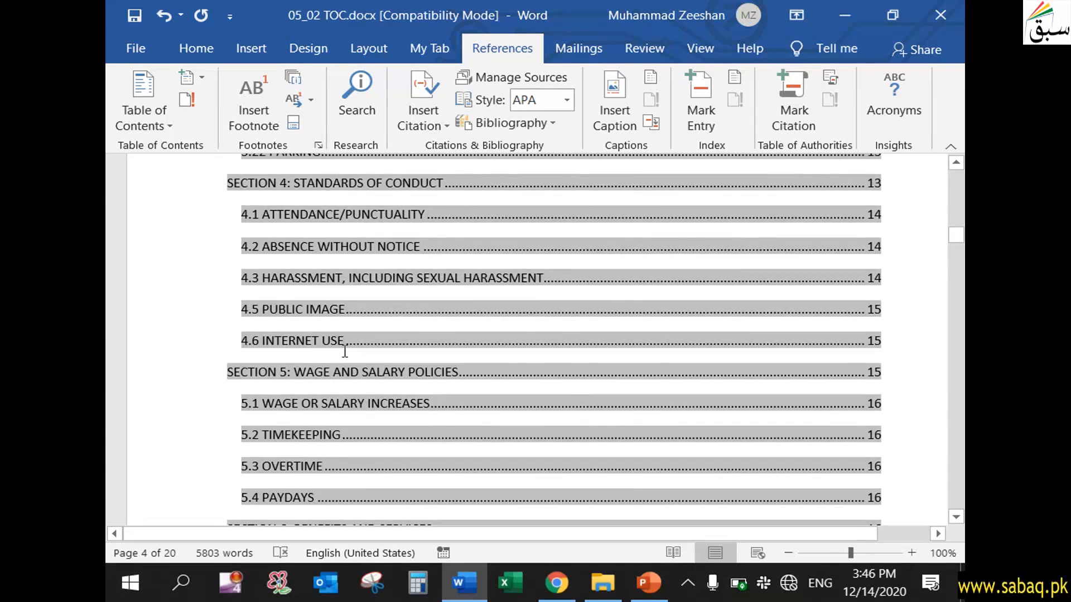
scroll(346, 343, up, 3)
scroll(366, 363, down, 4)
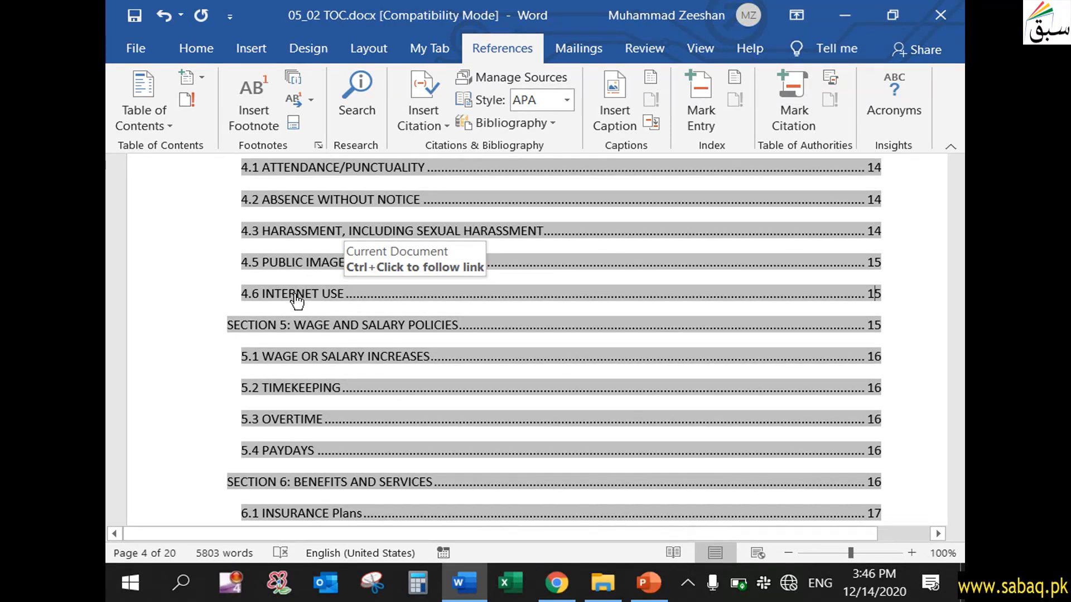
ctrl+click(296, 294)
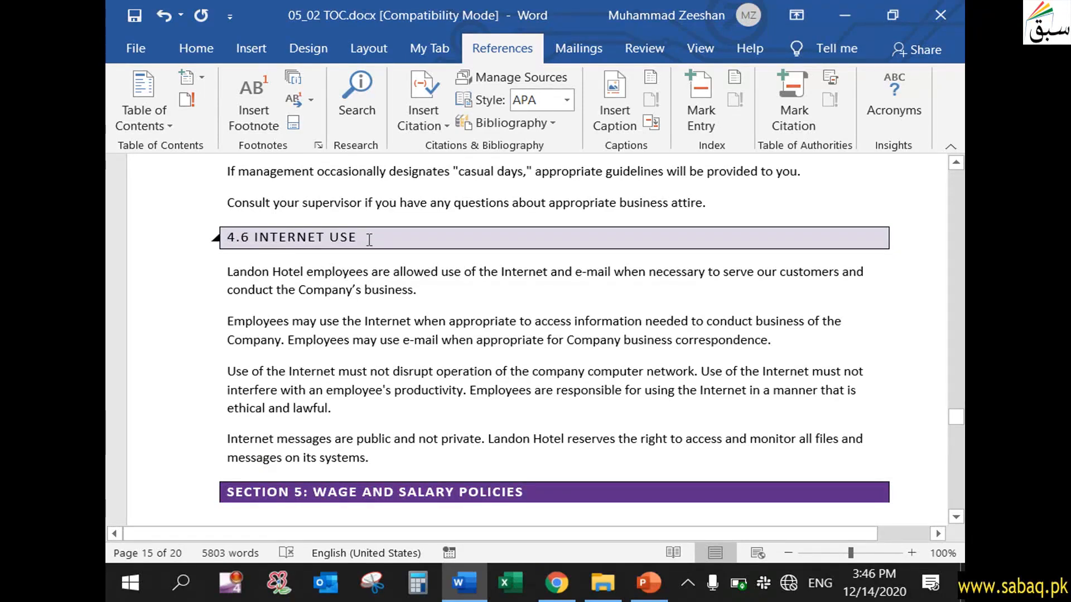
click(401, 237)
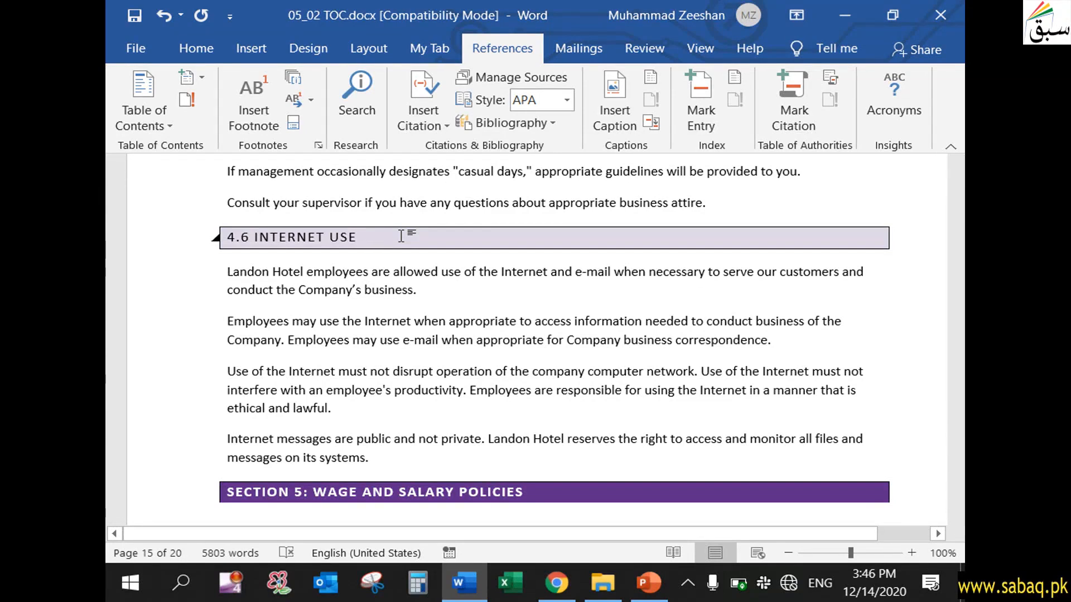
Step: Change the 4.6 INTERNET USE heading to 4.6 INTERNET USAGE and add an empty paragraph above it
key(BackSpace)
text(AG)
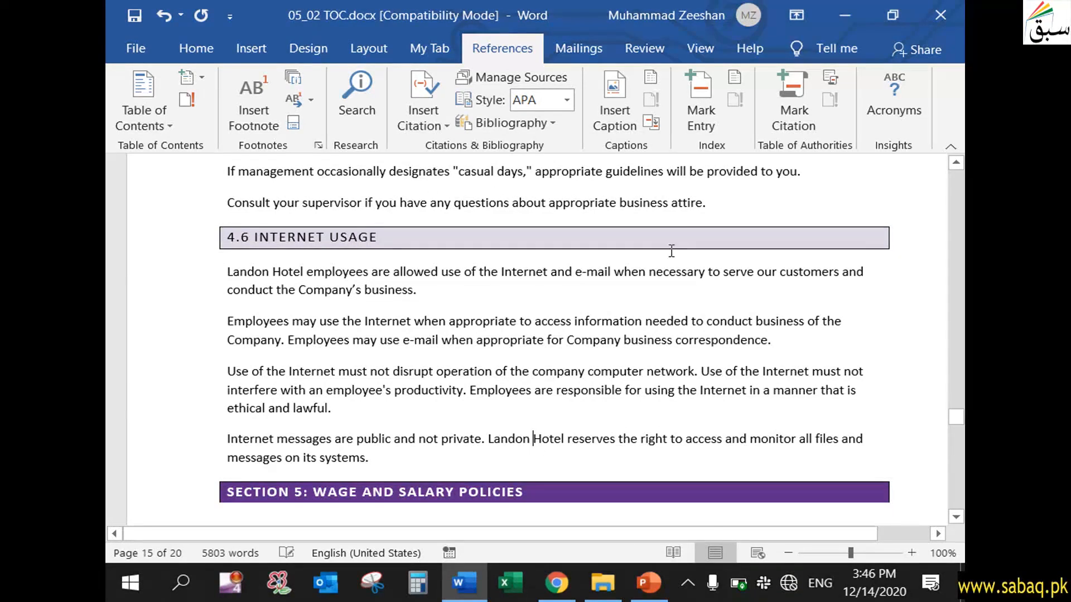
click(715, 198)
key(Return)
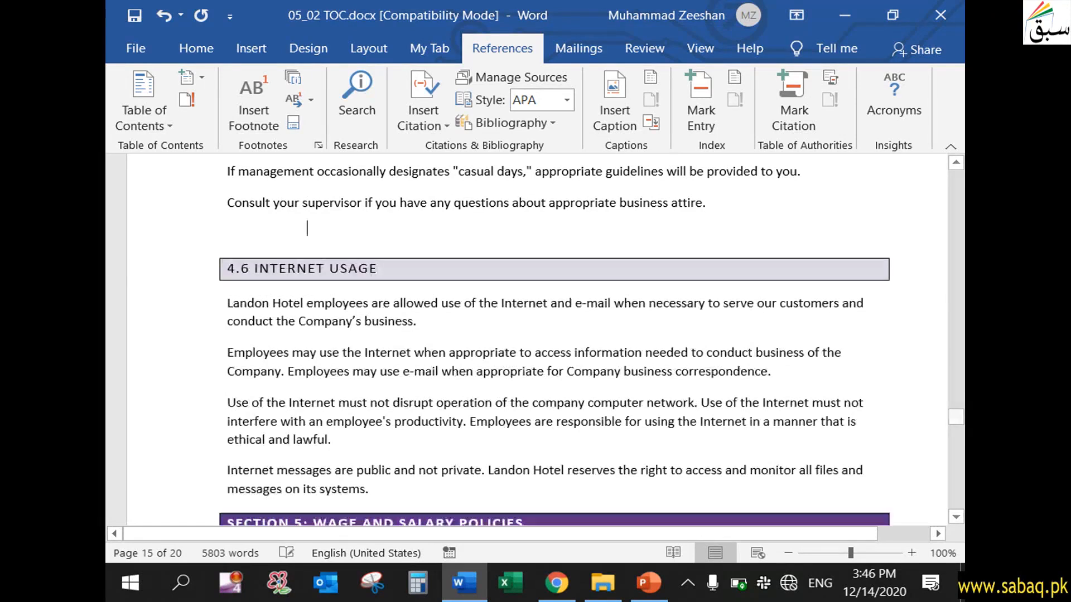
key(BackSpace)
Step: Insert a page break above the 4.6 INTERNET USAGE heading so the section starts on a new page
scroll(740, 269, down, 4)
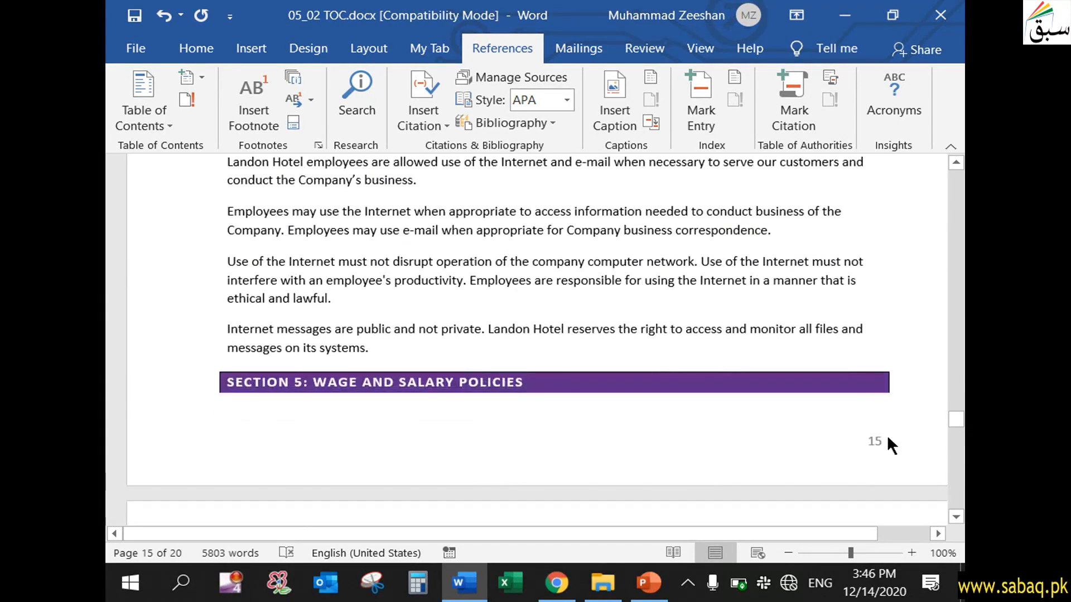
scroll(558, 335, up, 3)
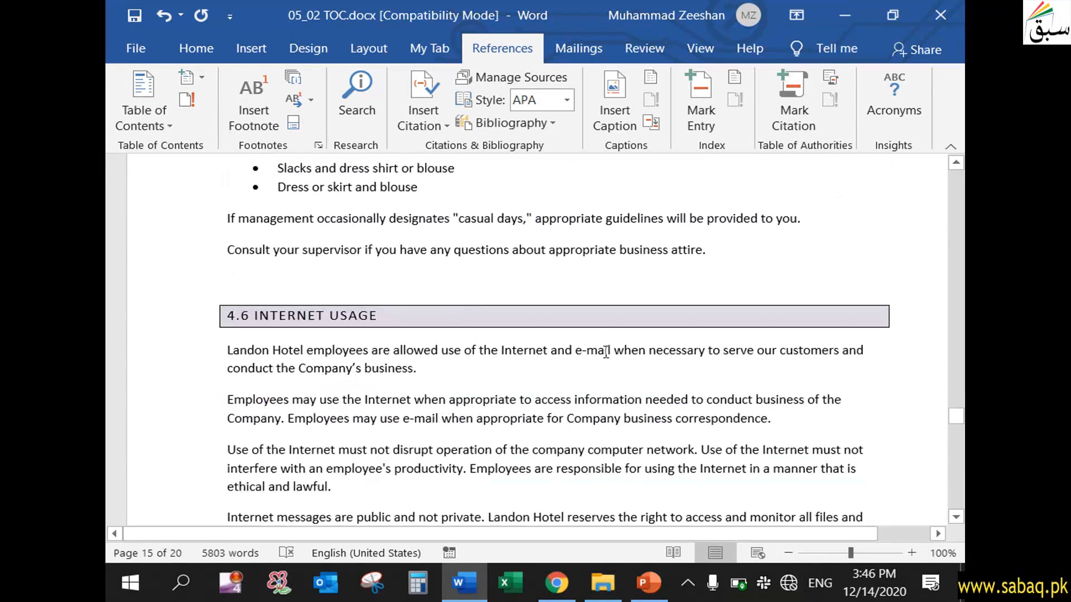
click(370, 49)
click(325, 77)
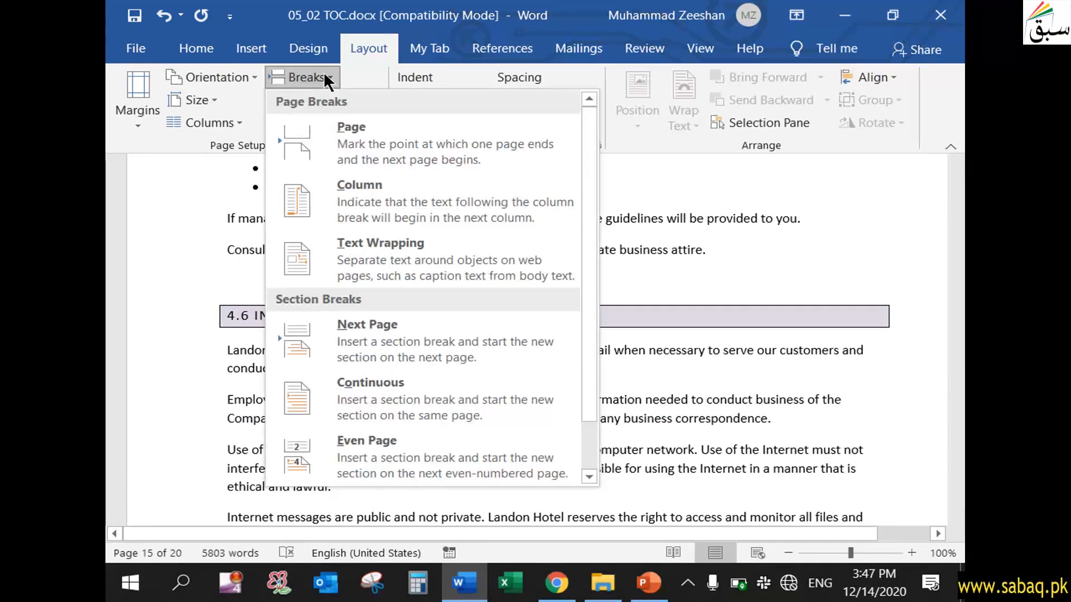
click(357, 140)
scroll(637, 427, down, 3)
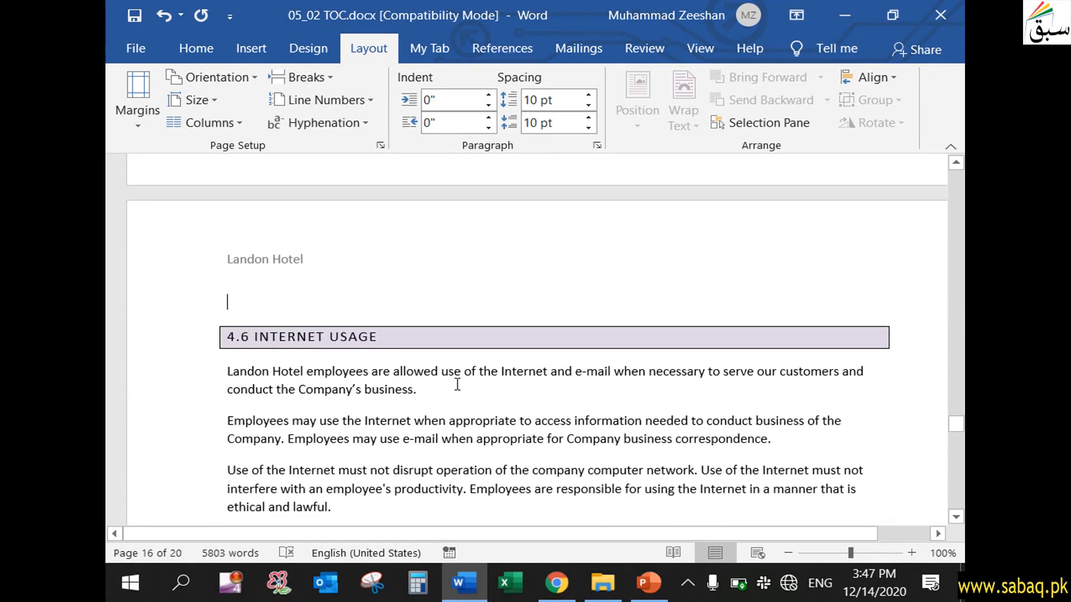
scroll(907, 469, down, 13)
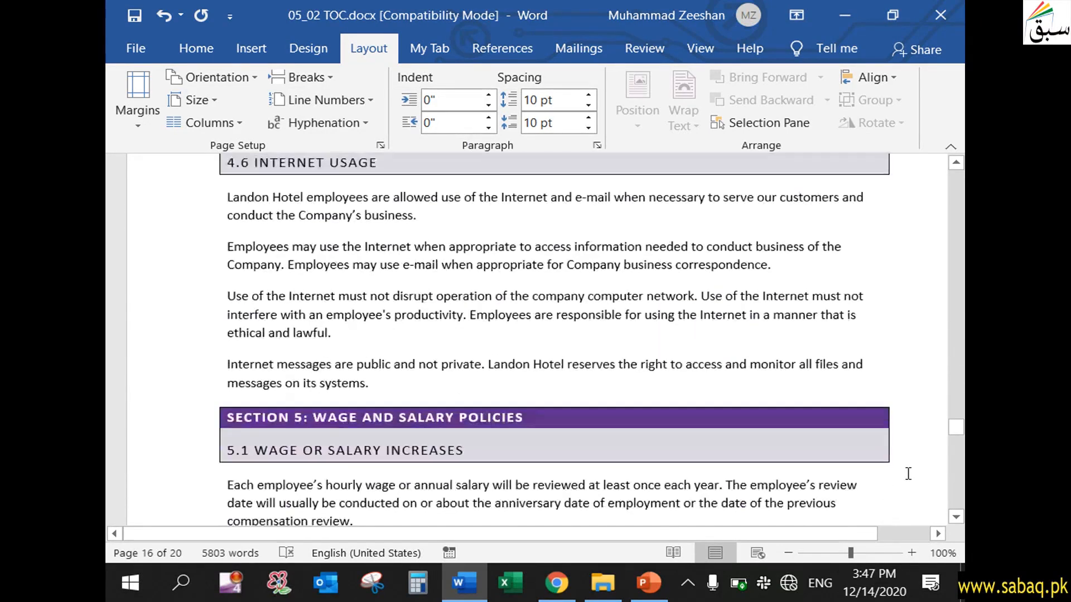
scroll(884, 449, up, 13)
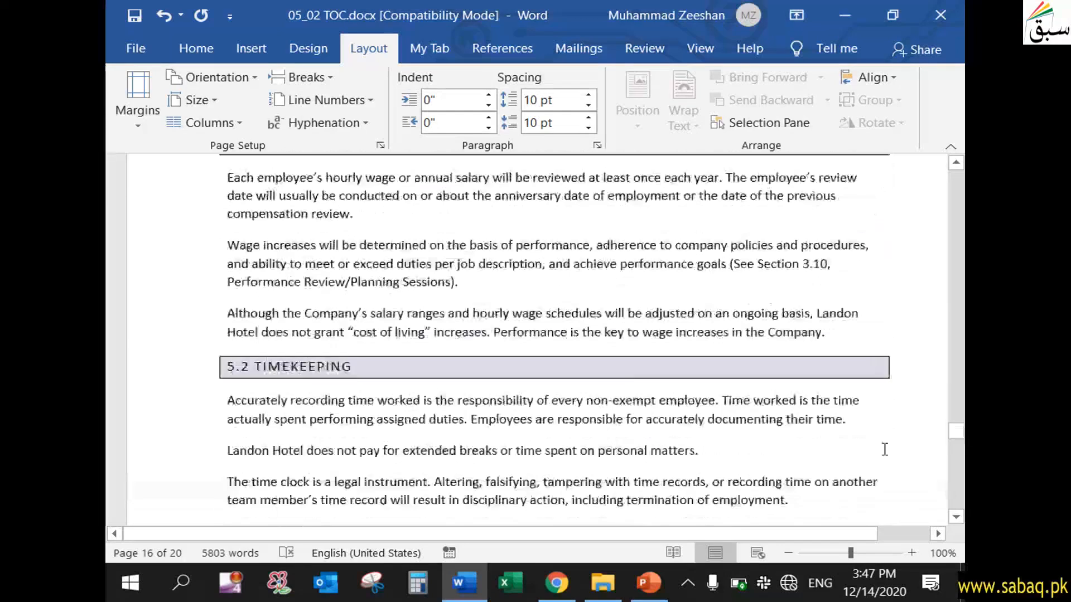
scroll(884, 450, up, 5)
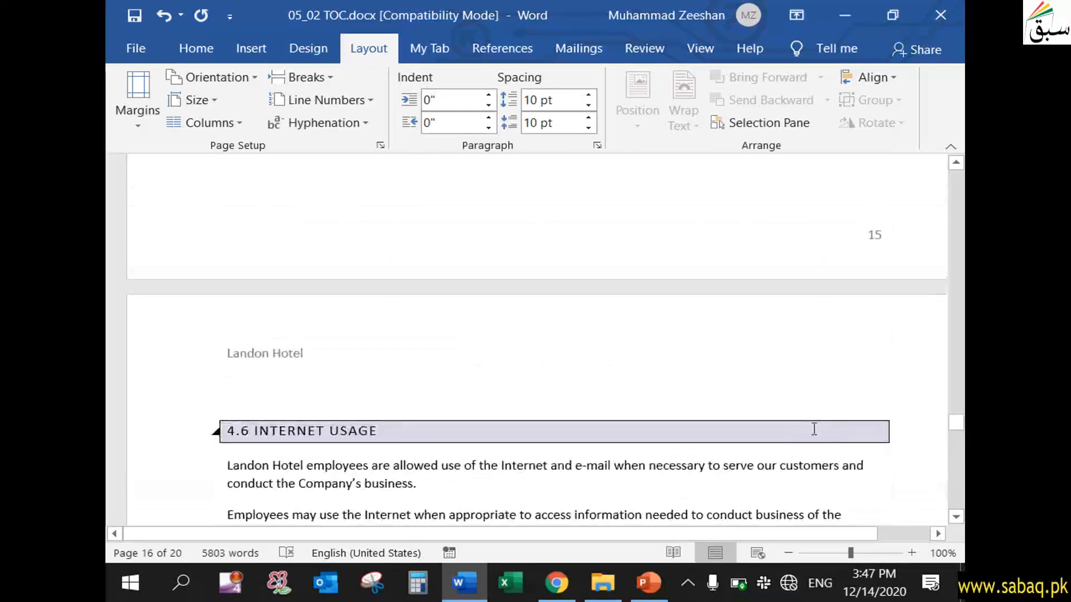
Step: Return to the table of contents and examine the 4.6 INTERNET USE entry with its page number
drag(957, 429, 951, 174)
scroll(715, 360, down, 5)
scroll(715, 360, down, 20)
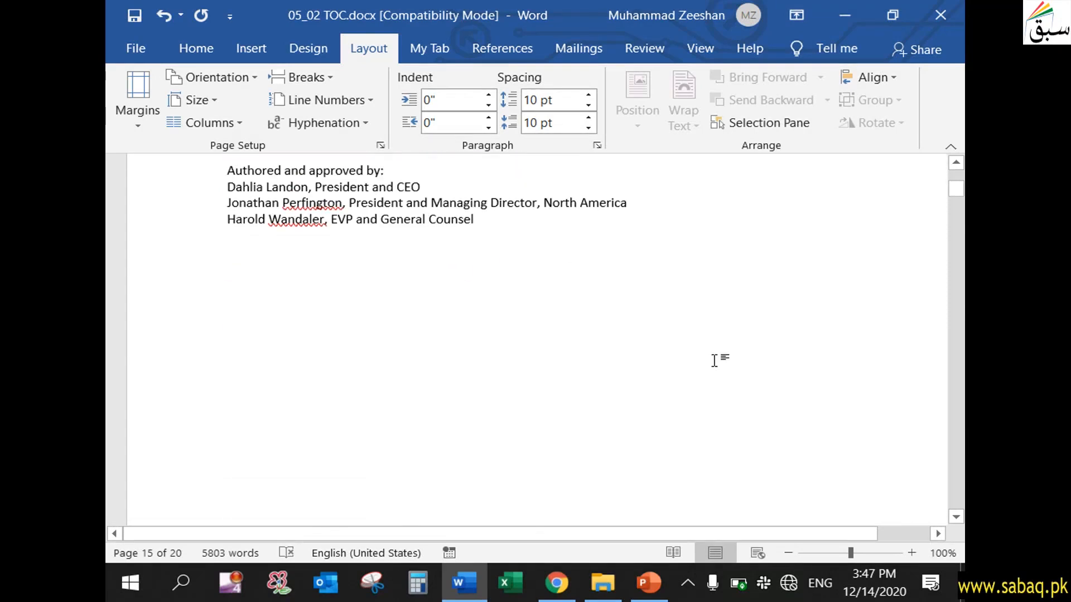
scroll(713, 358, down, 8)
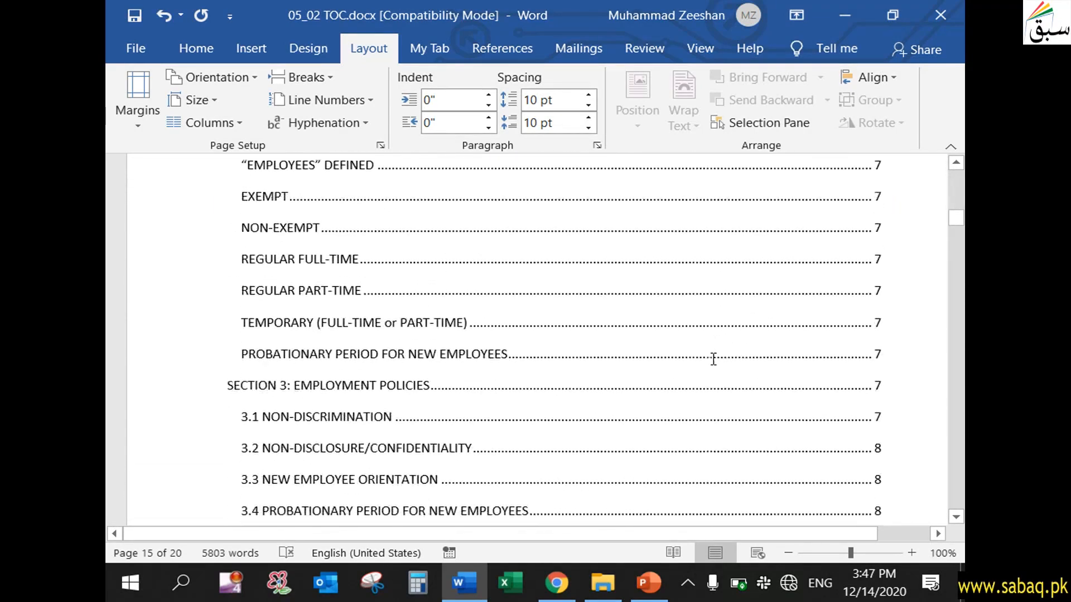
scroll(689, 370, down, 7)
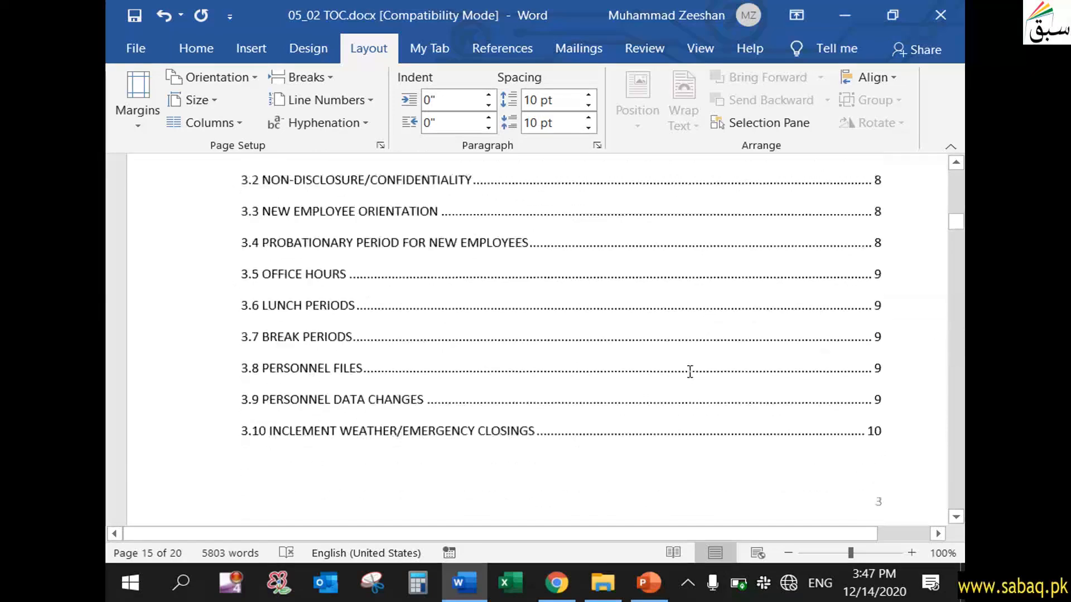
scroll(688, 369, down, 7)
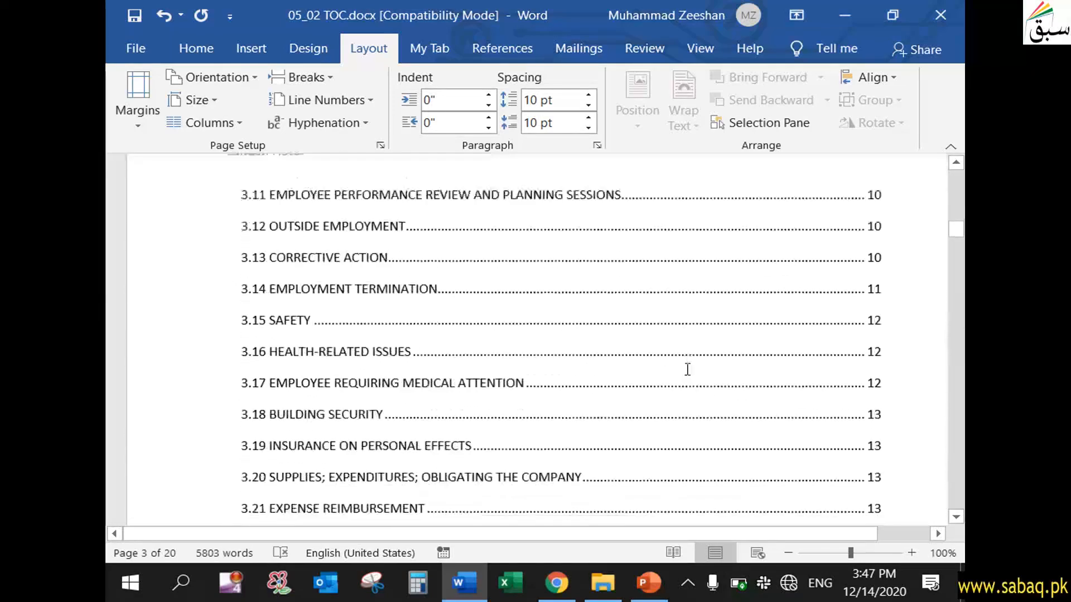
scroll(688, 369, down, 3)
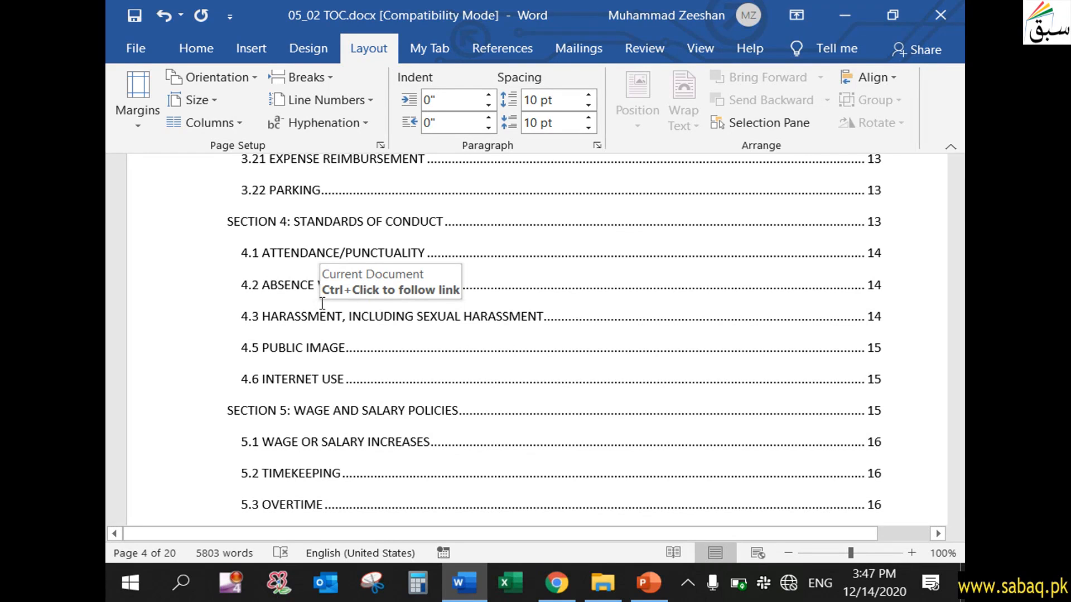
scroll(318, 315, down, 2)
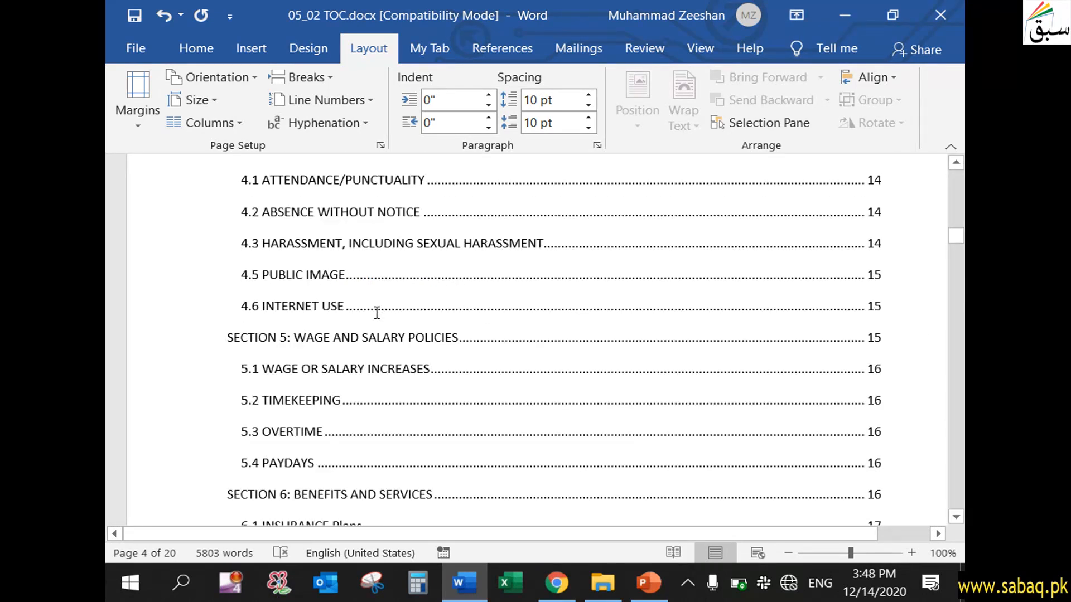
Step: Update the entire table of contents, covering both heading text and page numbers
right_click(330, 305)
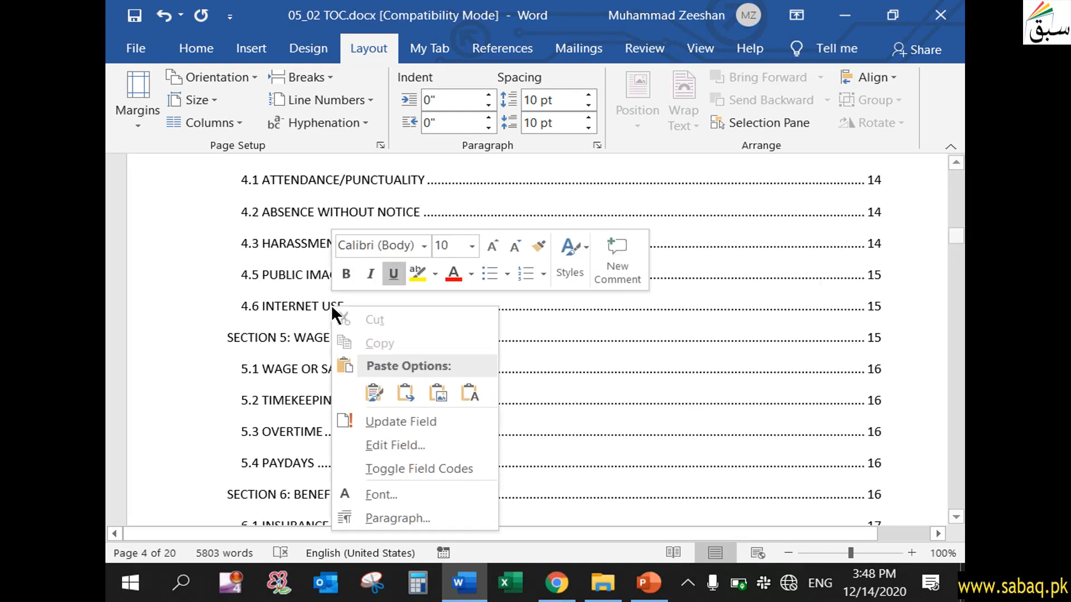
key(Escape)
click(346, 307)
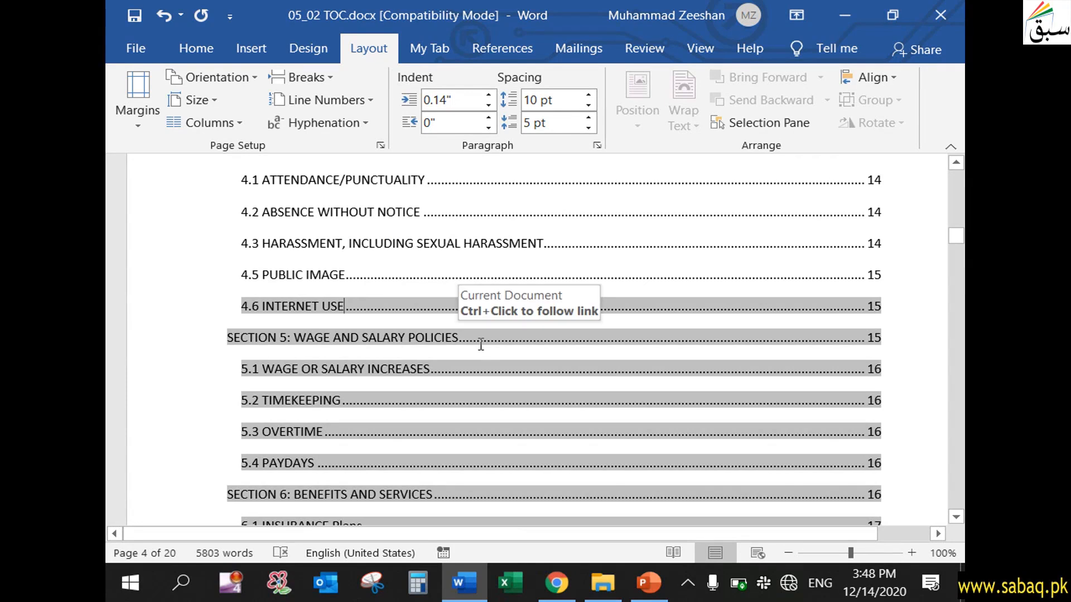
right_click(364, 305)
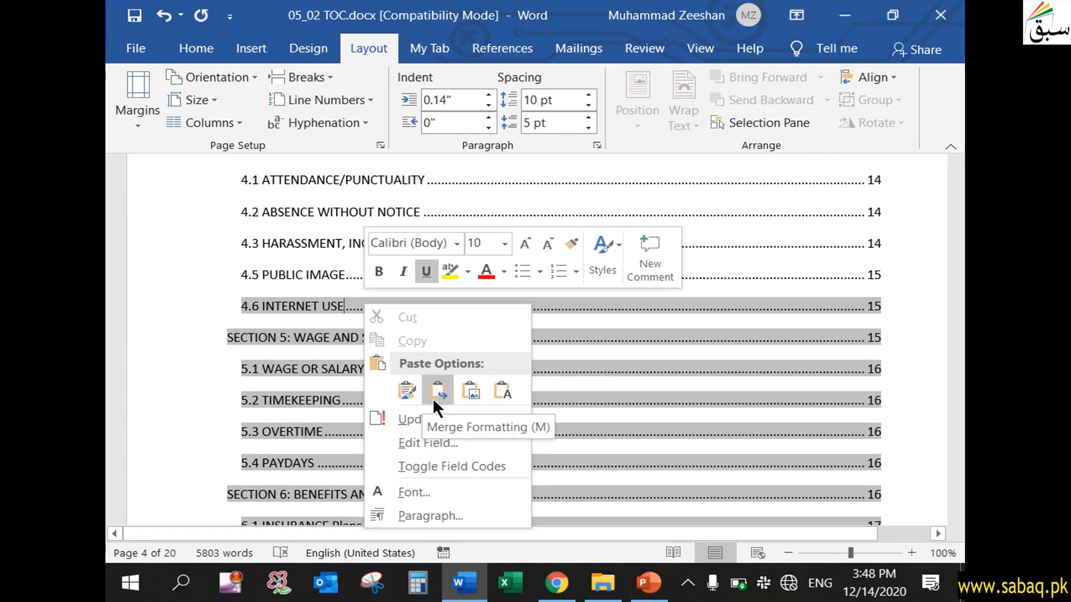
click(447, 423)
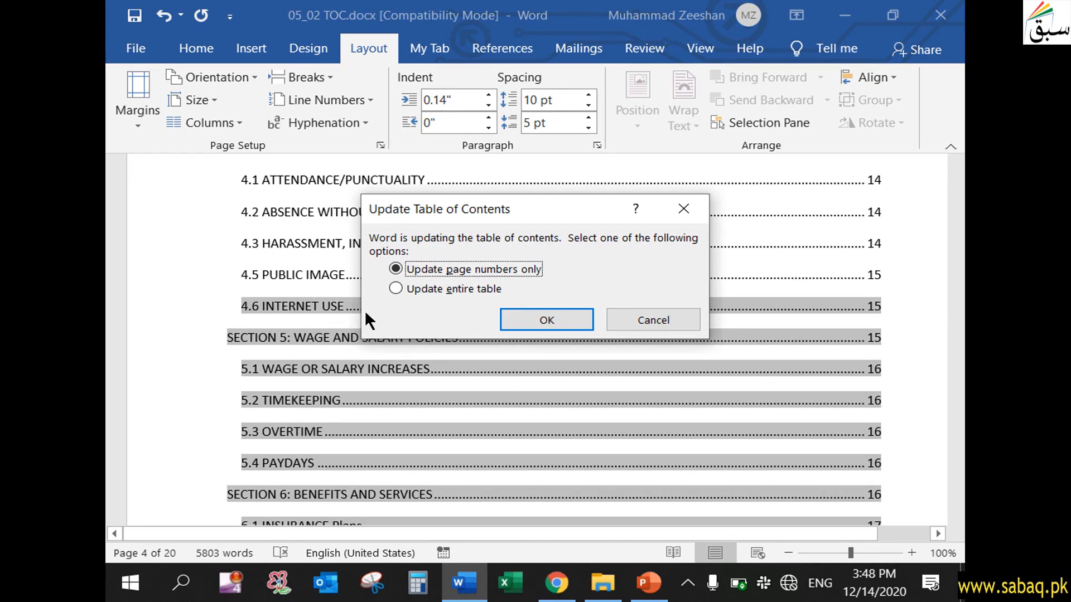
click(396, 287)
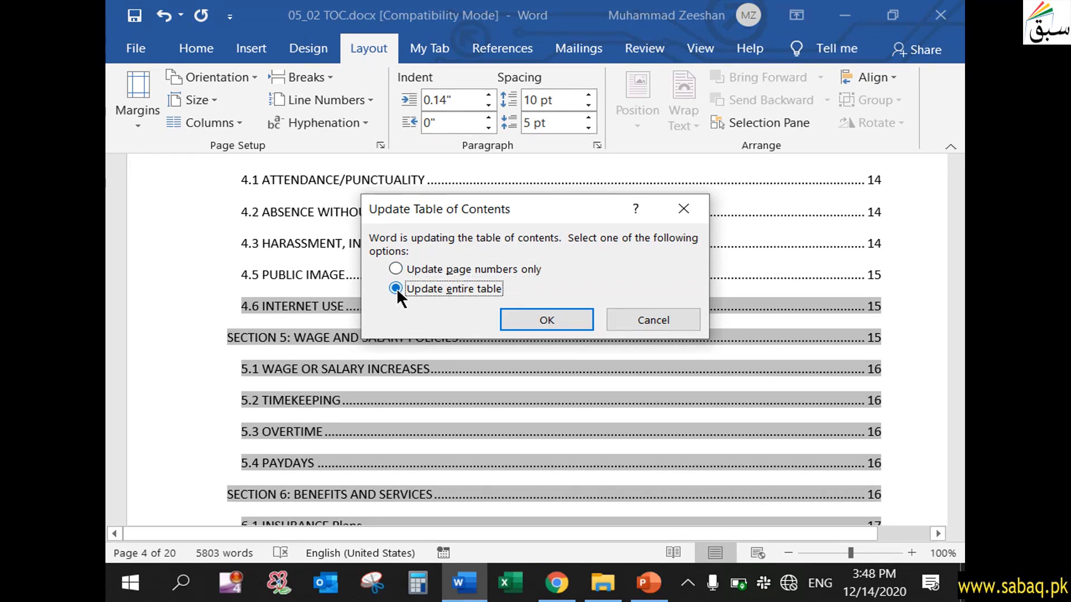
click(564, 315)
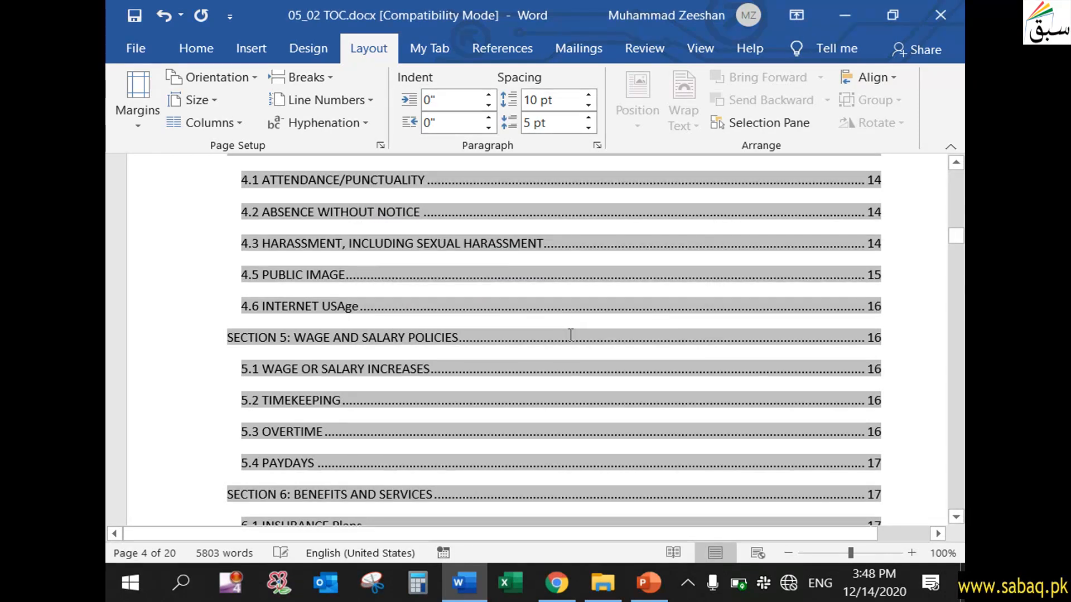
Step: Examine the updated 4.6 entry in the table of contents, selecting its heading text and its page number
click(380, 310)
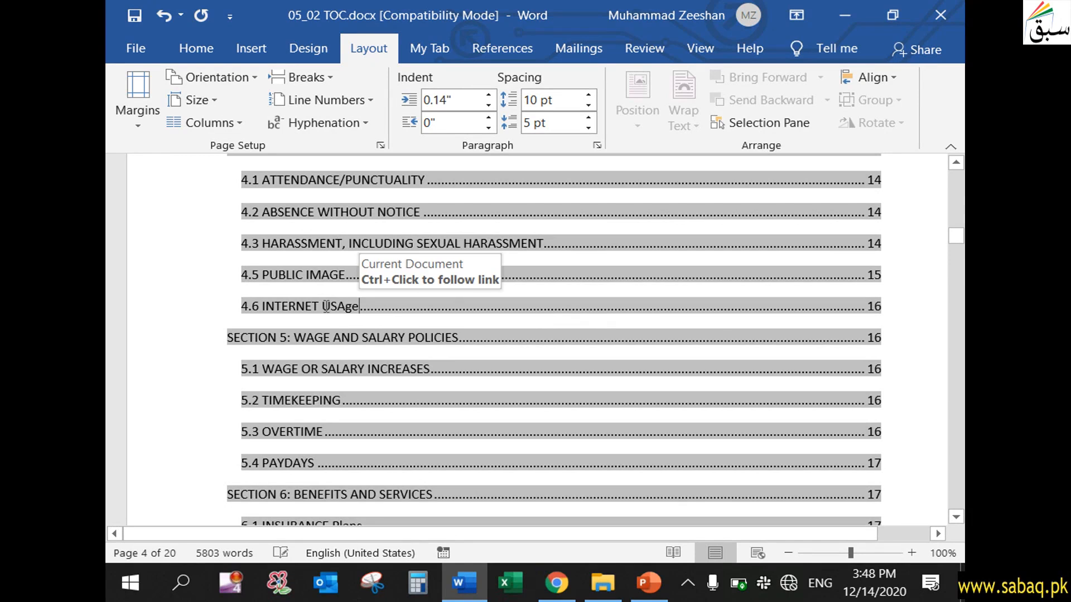
drag(322, 306, 359, 307)
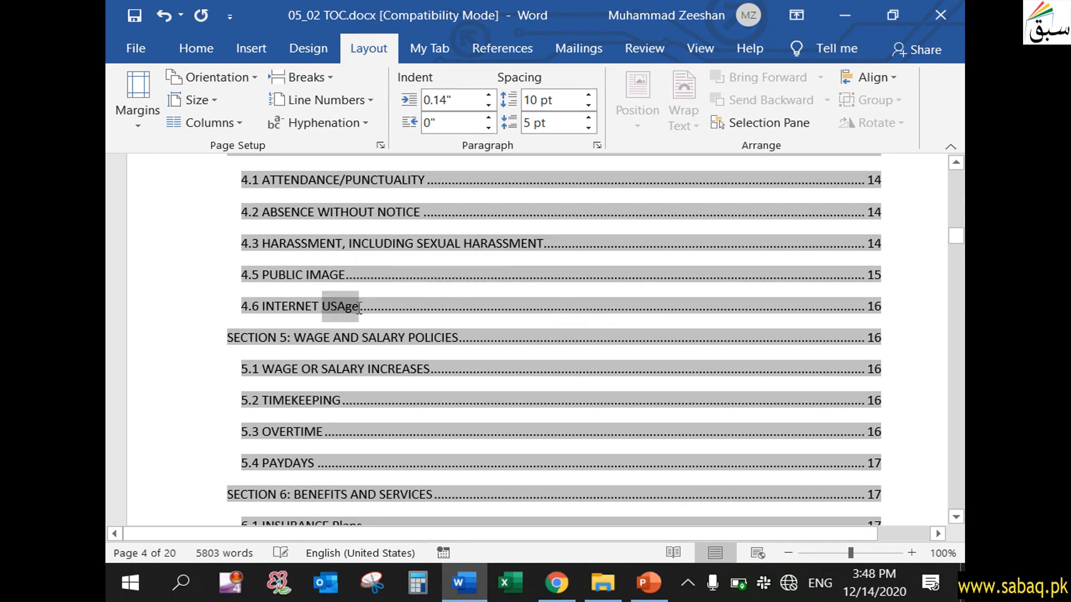
drag(265, 306, 359, 310)
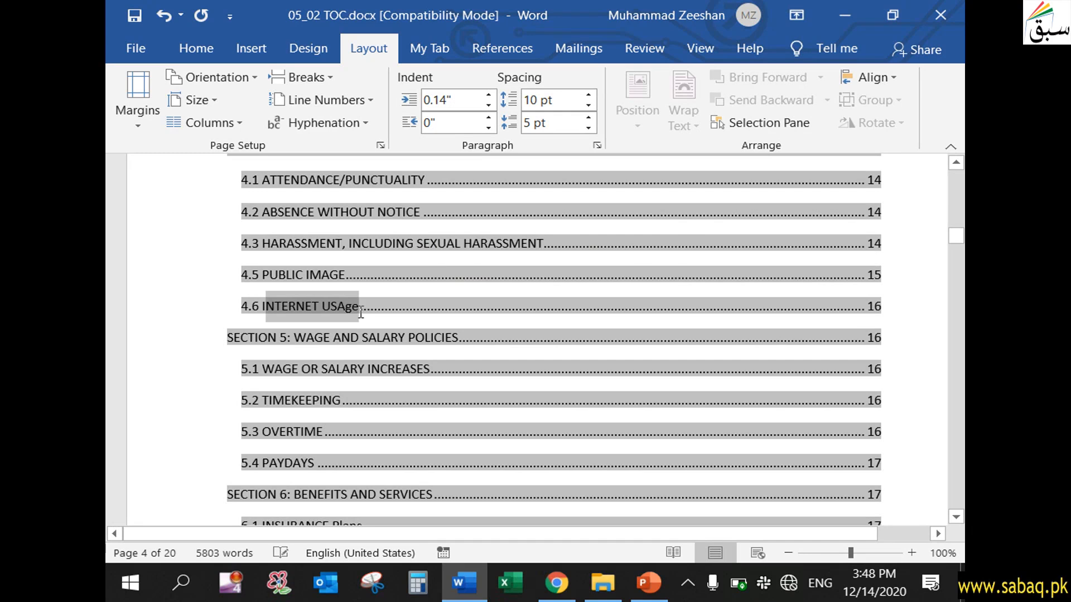
click(869, 307)
drag(875, 309, 880, 309)
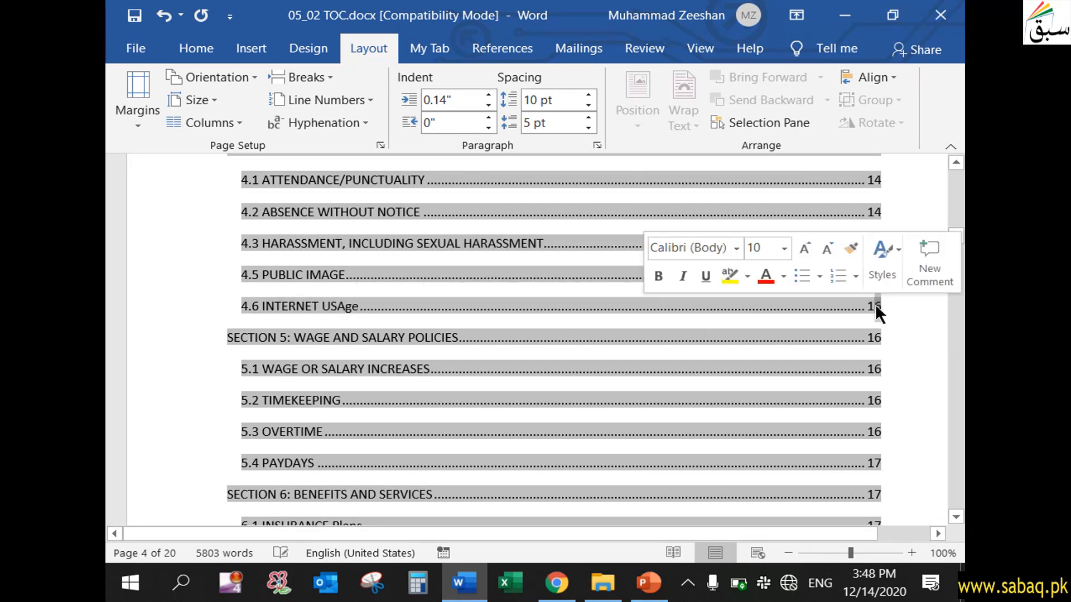
double_click(876, 306)
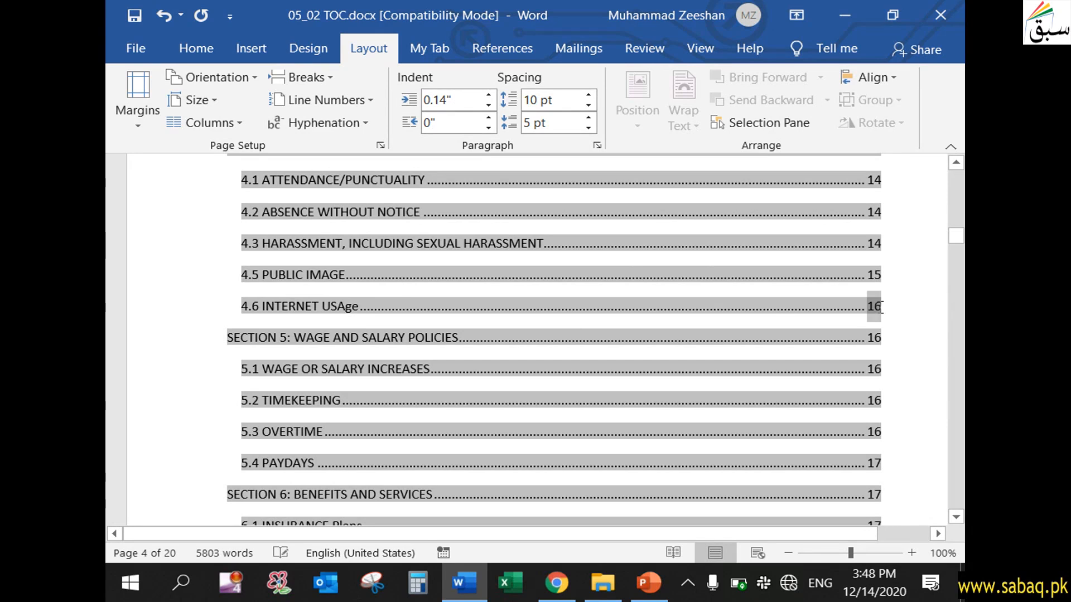
drag(954, 235, 955, 177)
click(649, 583)
click(646, 598)
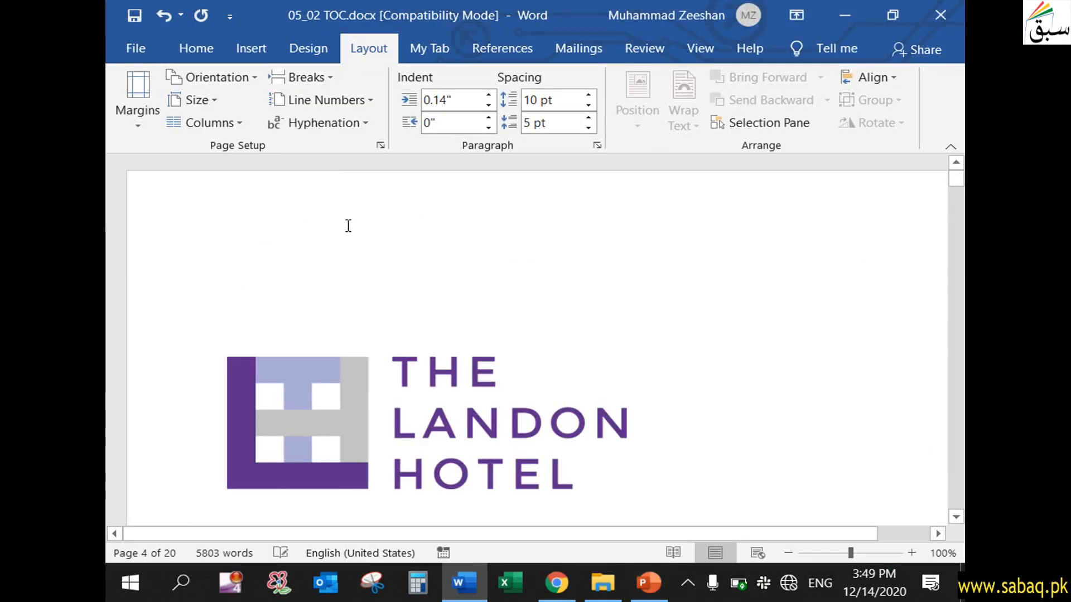
Step: Apply the Heading 2 style to the SECTION 1: INTRODUCTION heading
drag(961, 178, 956, 259)
click(453, 318)
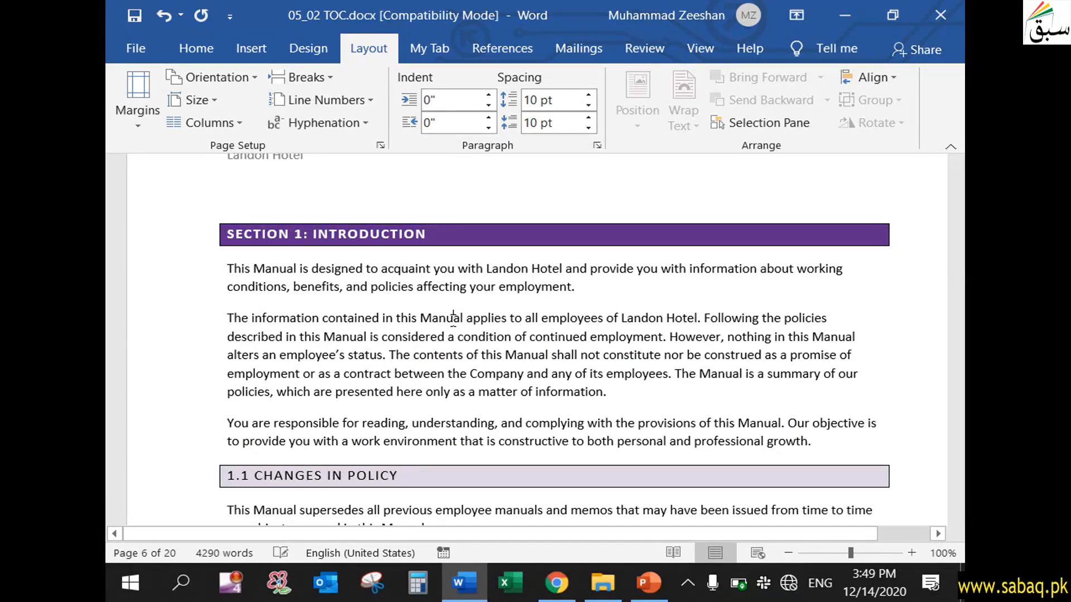
click(436, 231)
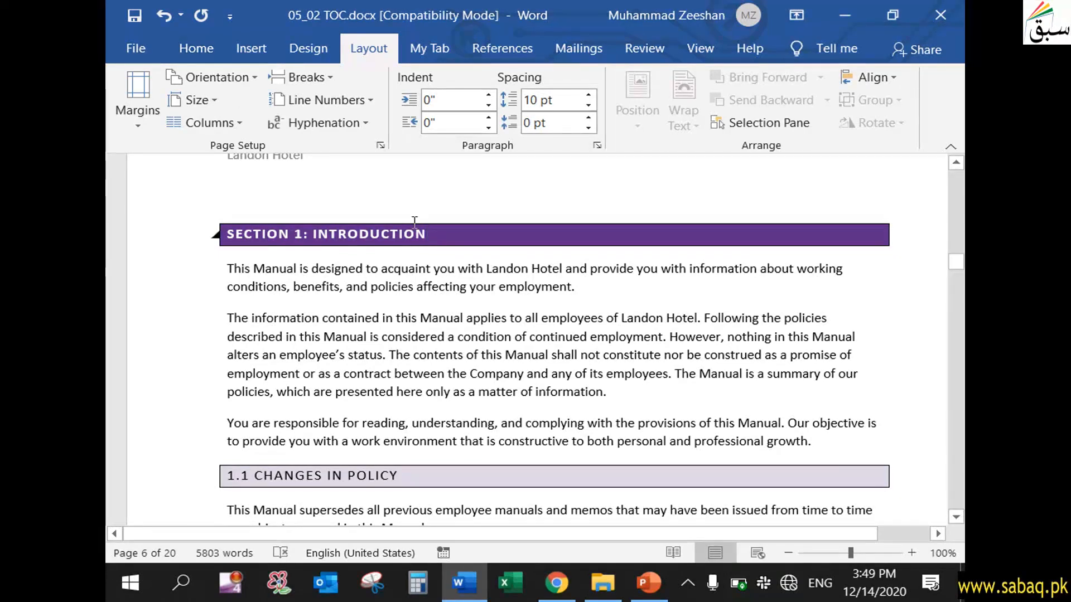
click(205, 48)
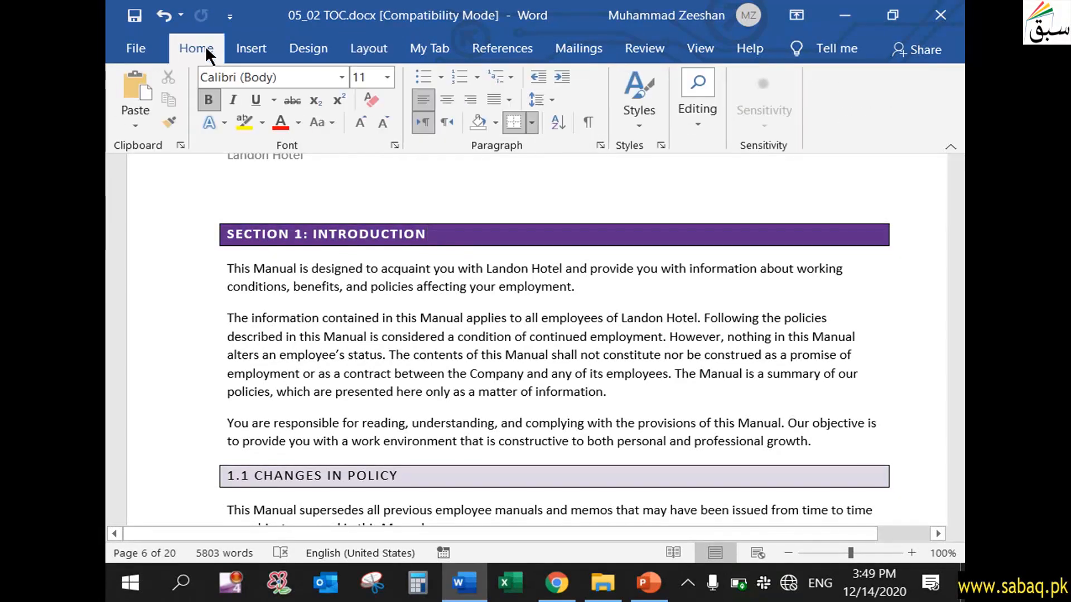
click(640, 123)
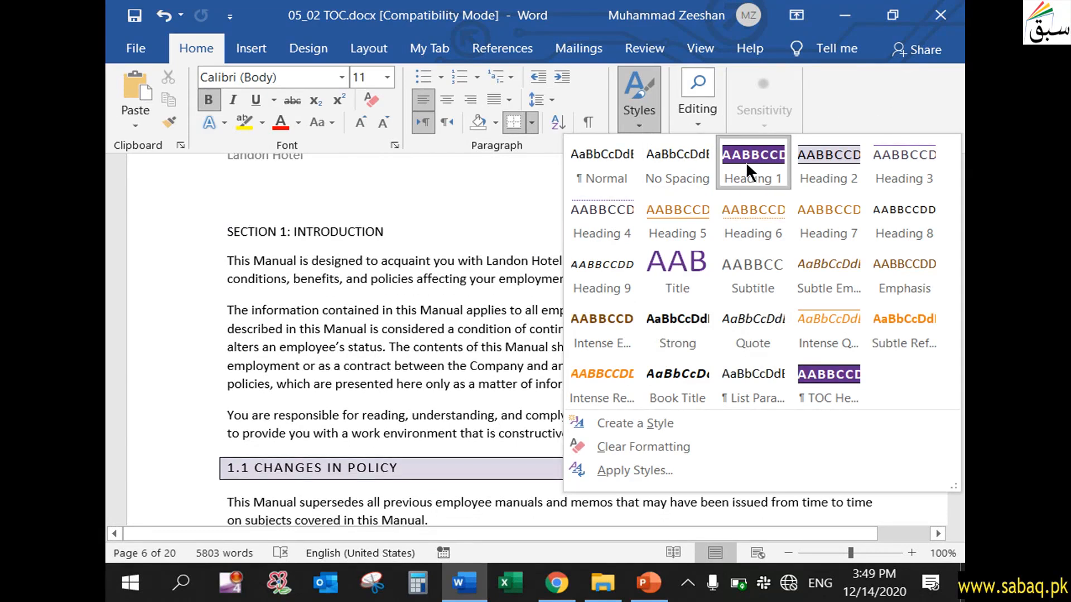
click(849, 166)
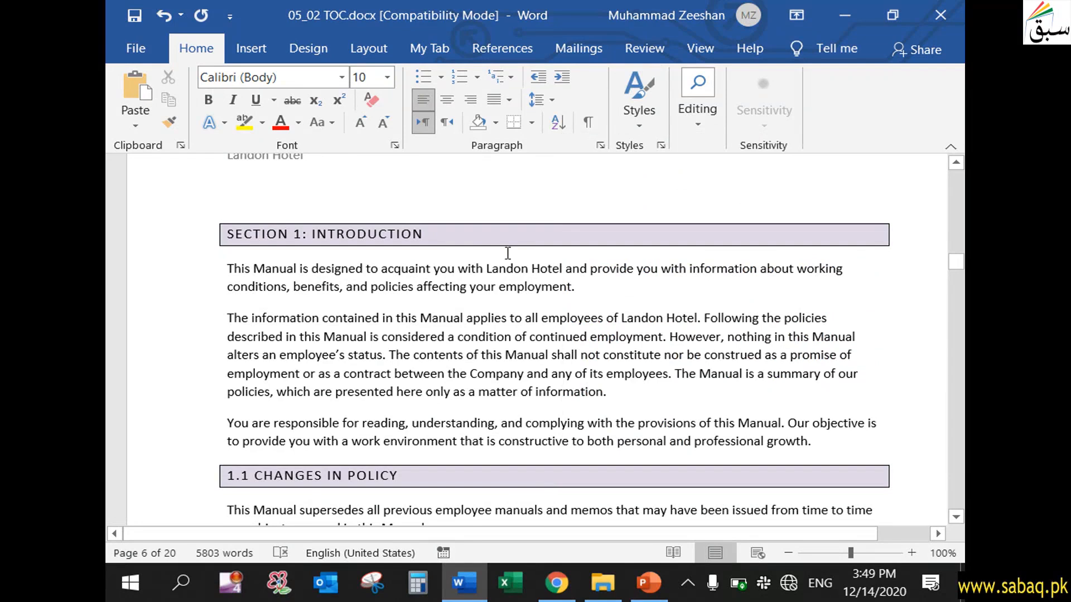
Step: Review the Heading 2 style's modification settings from the SECTION 1: INTRODUCTION heading and accept them as they are
click(464, 233)
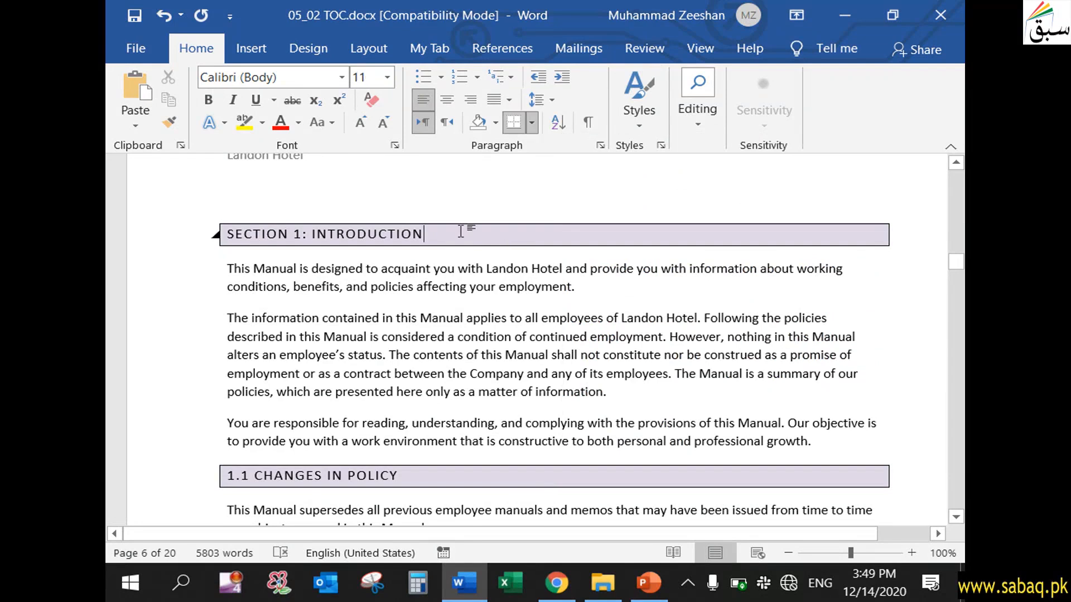
click(702, 131)
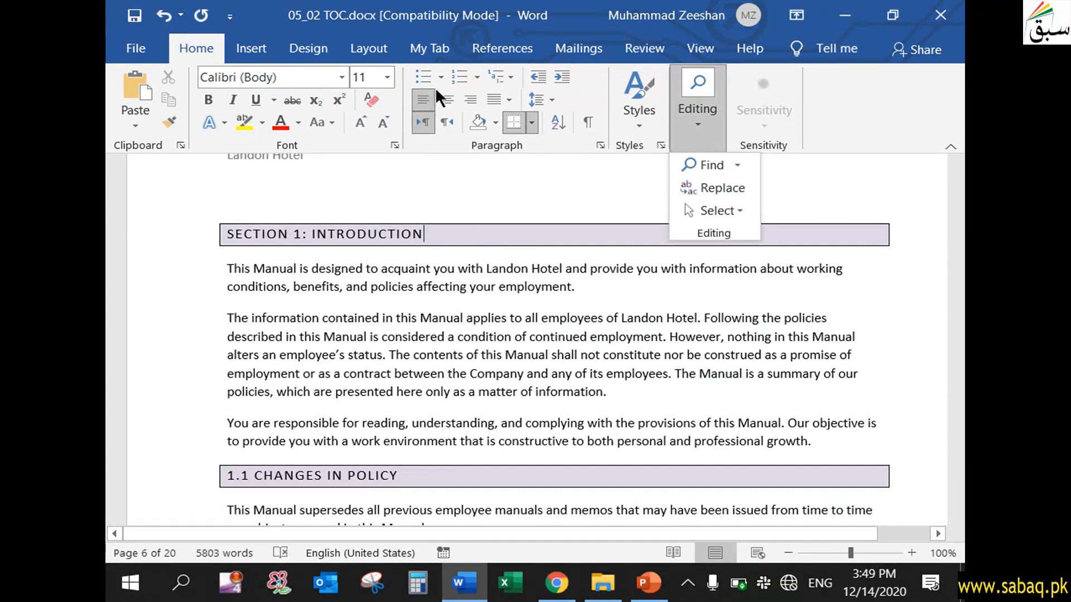
click(639, 126)
right_click(820, 159)
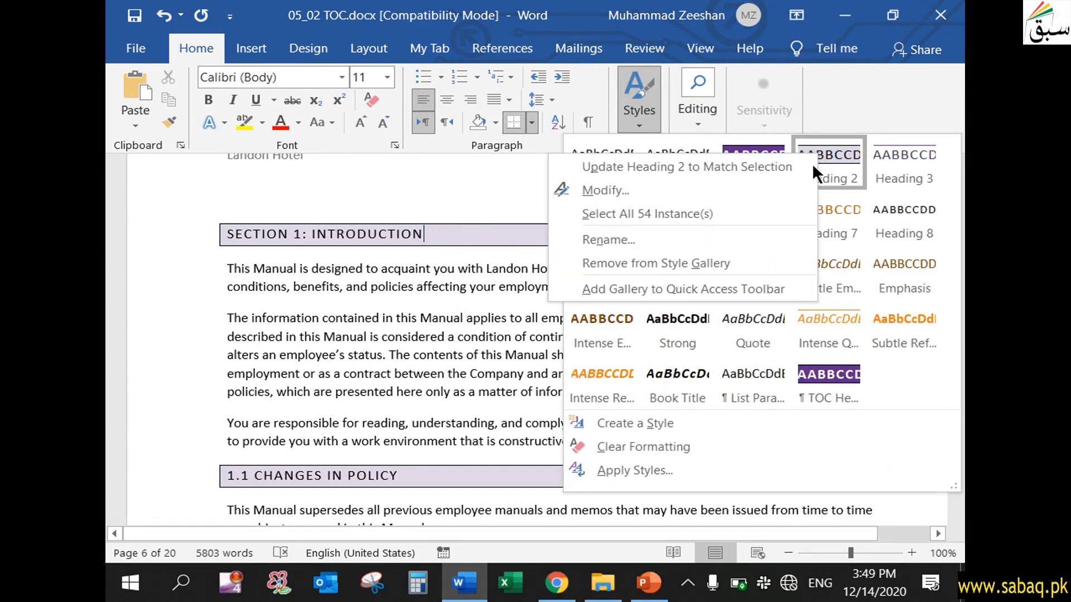
click(734, 197)
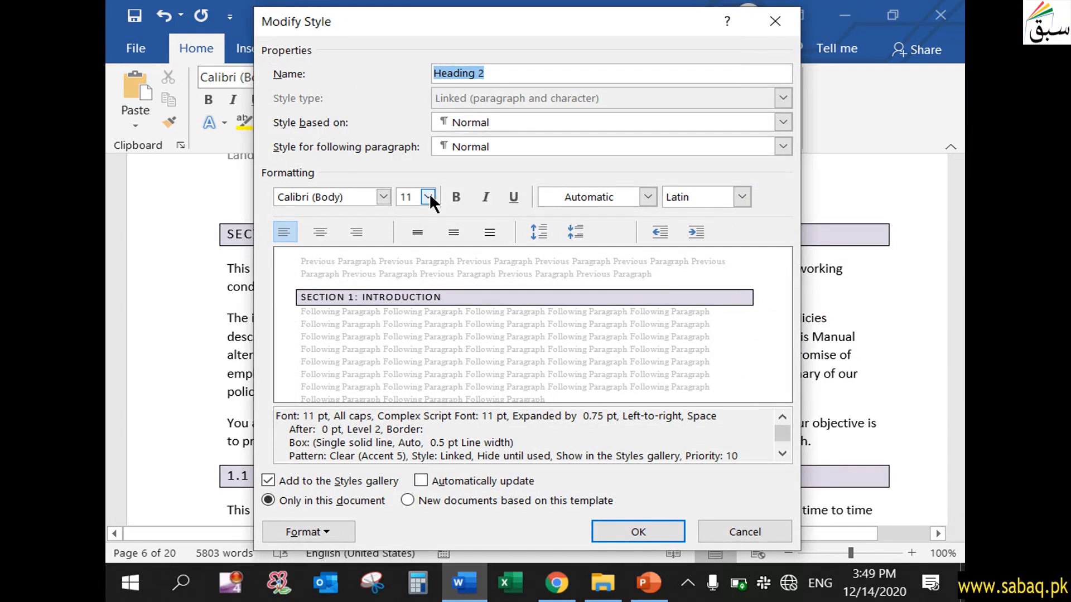
click(496, 73)
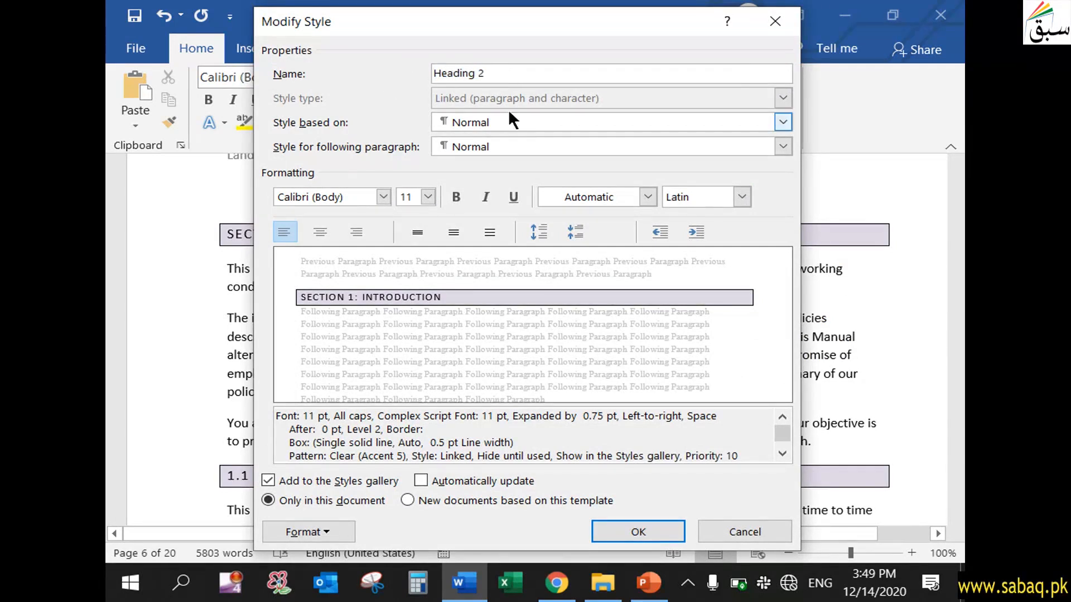
click(666, 526)
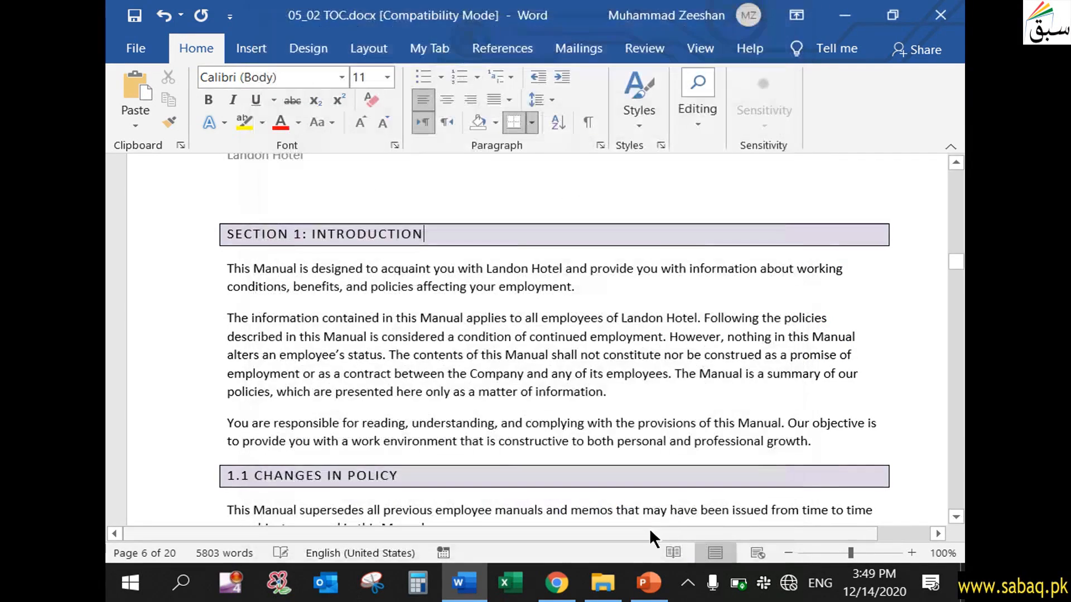
Step: Return to the table of contents and update the entire table to pick up the SECTION 1: INTRODUCTION heading's style
drag(959, 267, 959, 222)
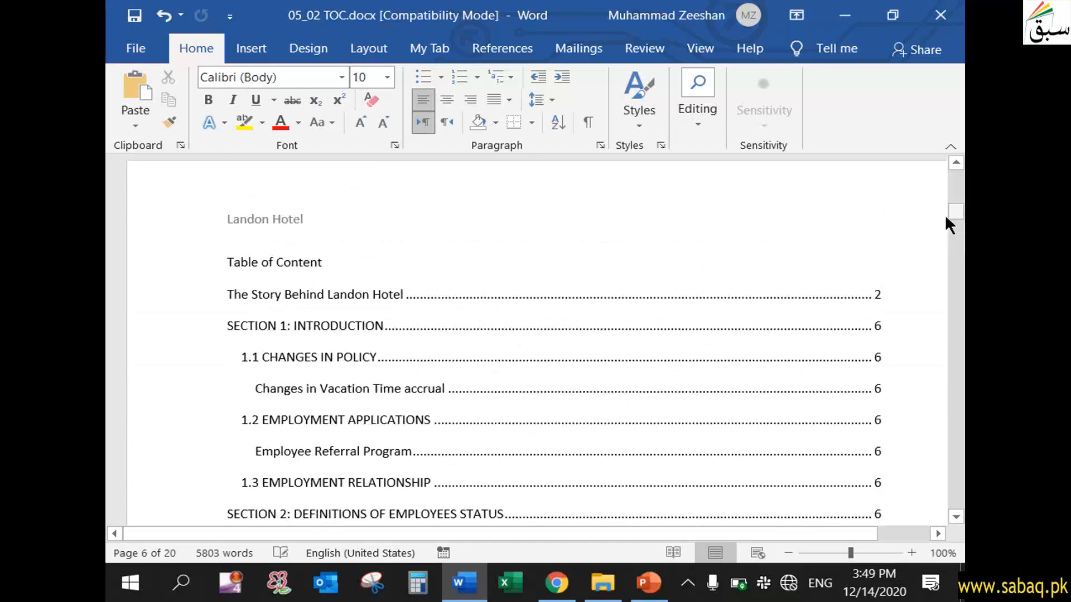
click(517, 296)
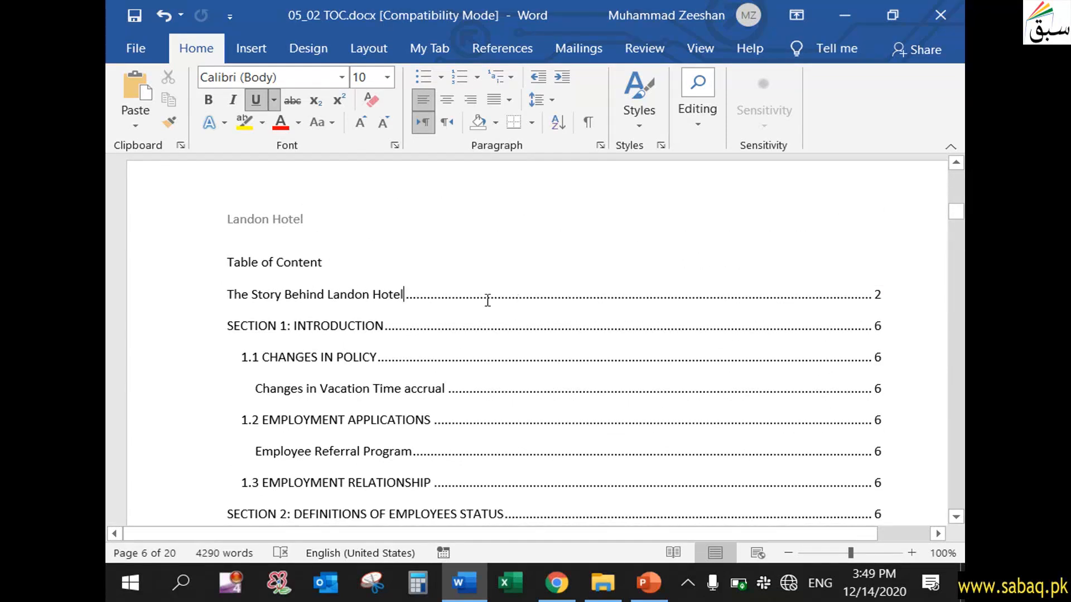
click(393, 295)
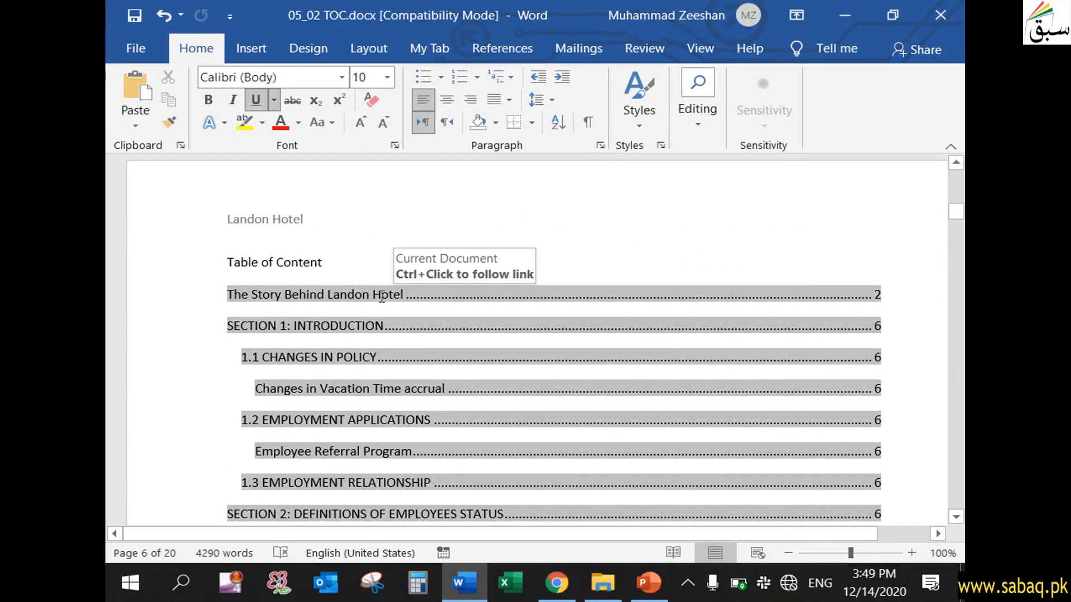
right_click(381, 295)
click(460, 408)
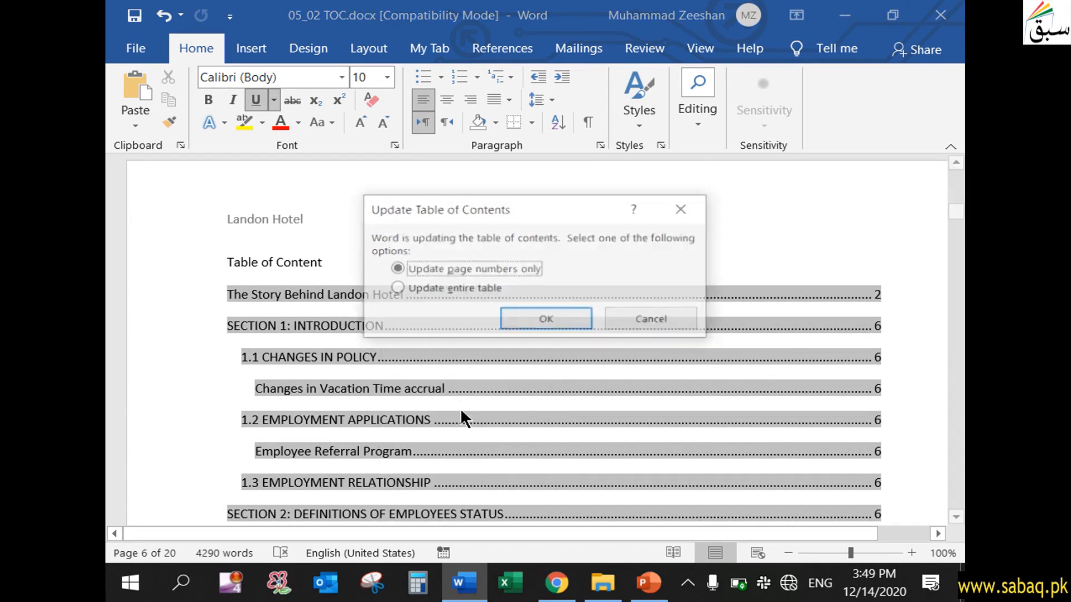
click(490, 288)
click(546, 317)
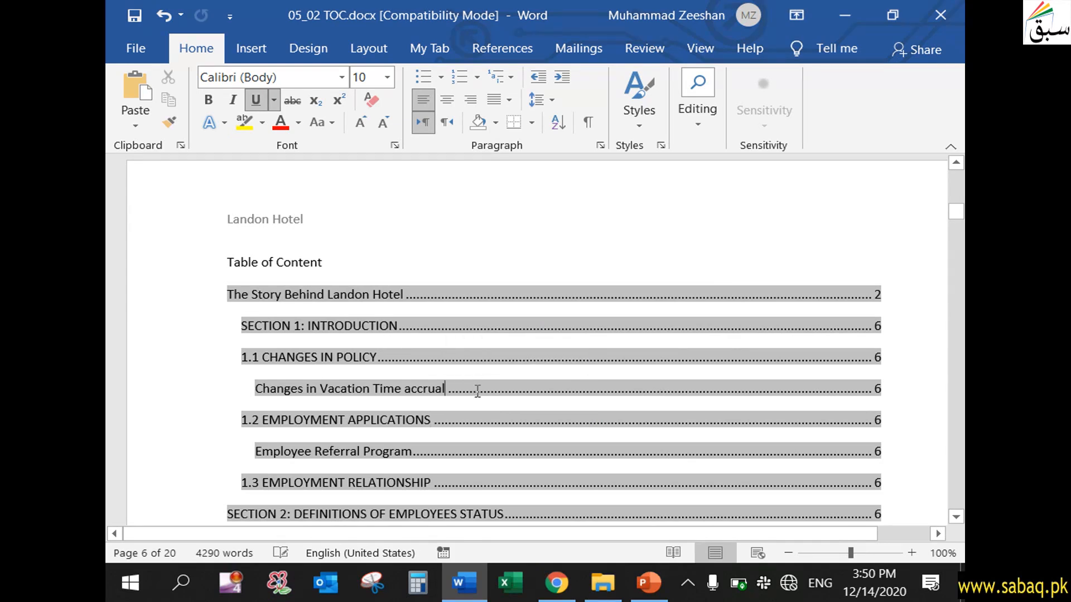
Step: Examine the indent level of the SECTION 1: INTRODUCTION entry against 1.1 CHANGES IN POLICY and the other entries in the table of contents
scroll(413, 356, down, 1)
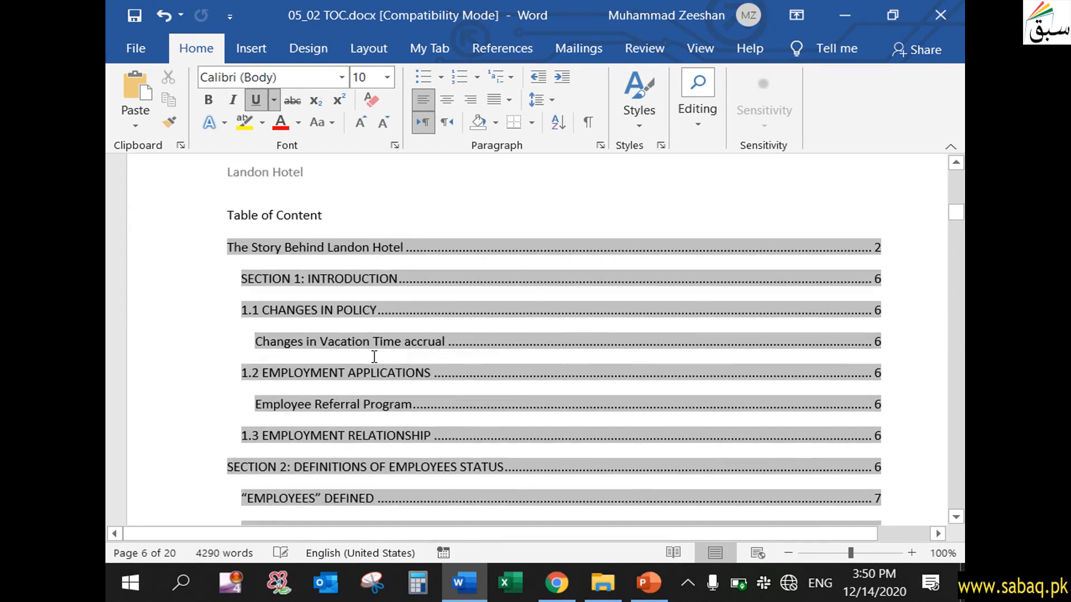
click(313, 280)
drag(312, 283, 407, 288)
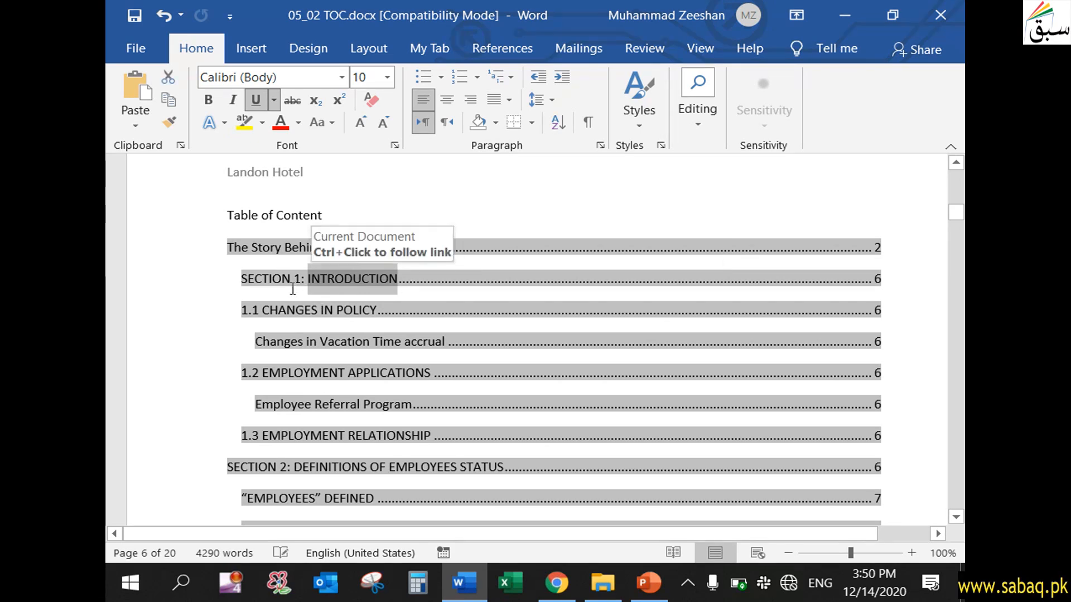
drag(298, 286, 261, 286)
click(376, 313)
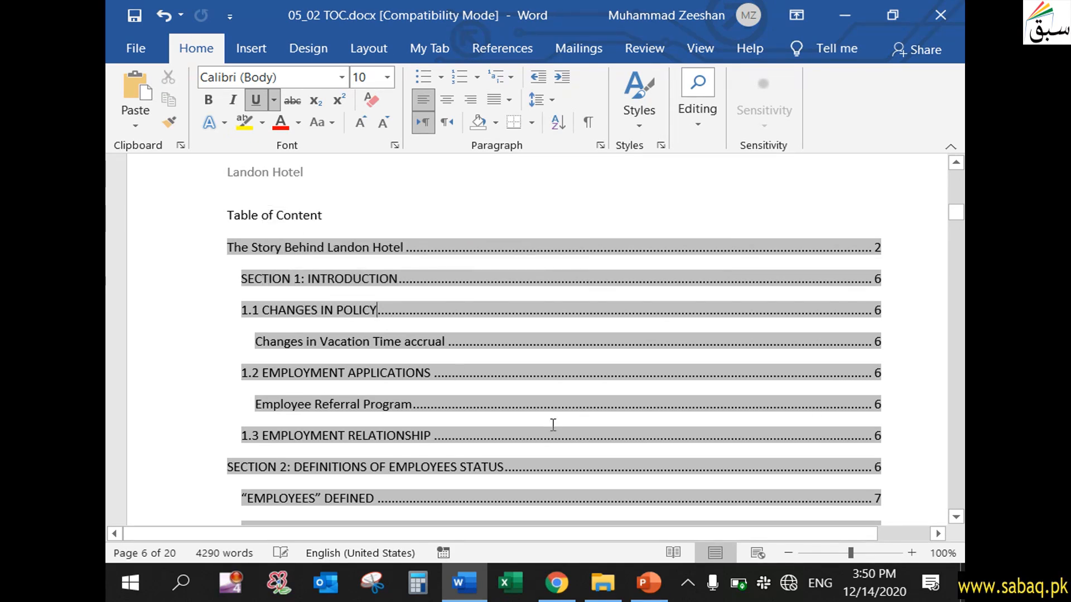
scroll(553, 435, down, 2)
scroll(554, 434, down, 2)
scroll(553, 434, up, 1)
drag(956, 214, 962, 178)
Step: Switch to the PowerPoint slide show and step back one bullet on the Create and update table of content slide
click(647, 583)
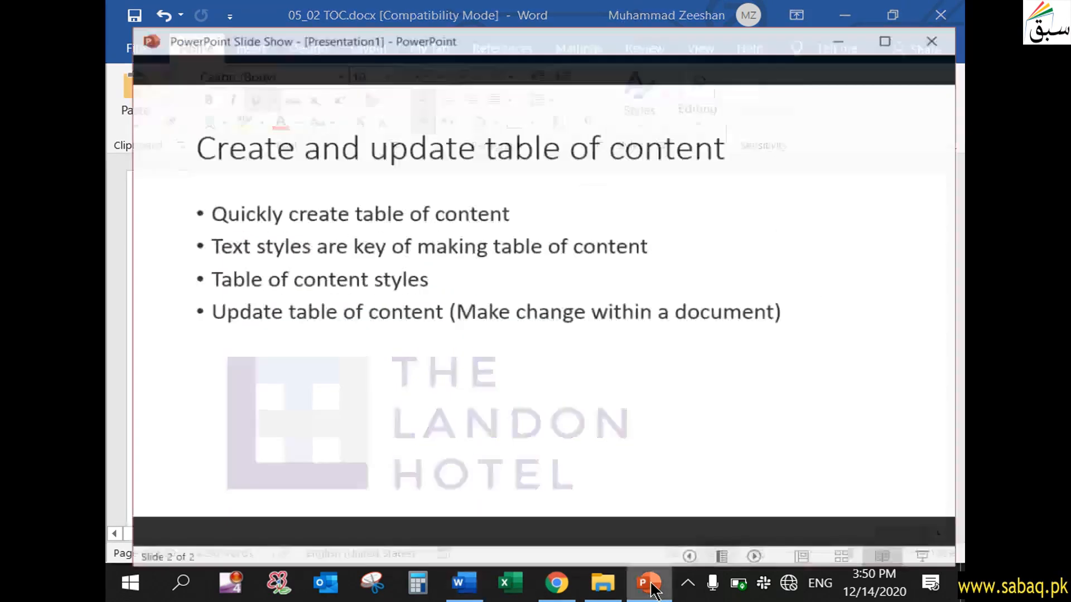
key(Left)
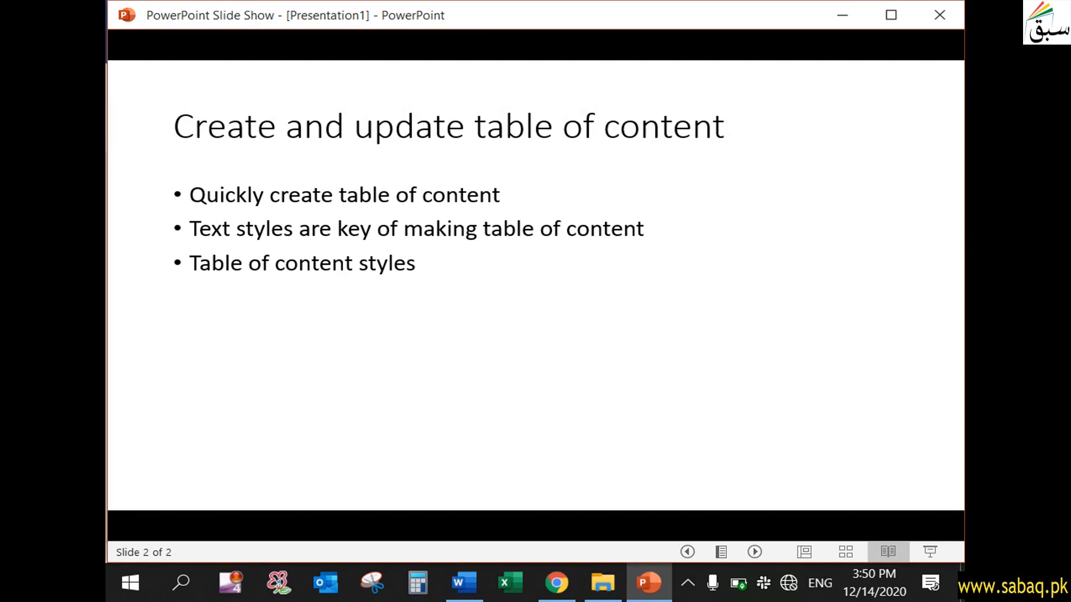